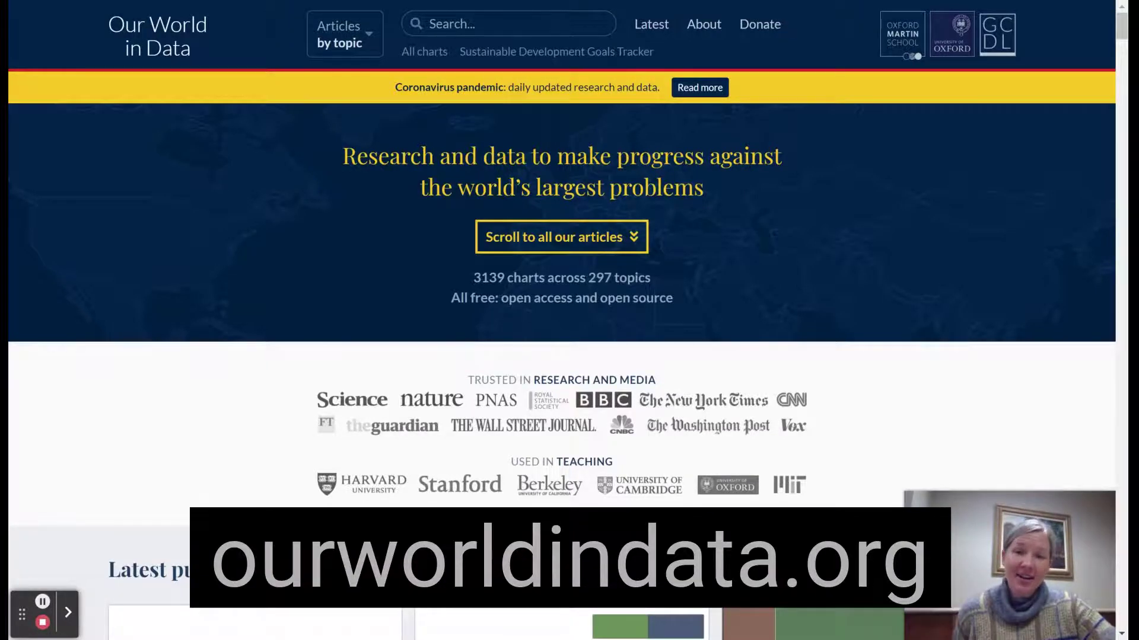
# Scroll the homepage past Demographic Change and Health down to the Food and Agriculture heading
pyautogui.scroll(-15, 569, 320)
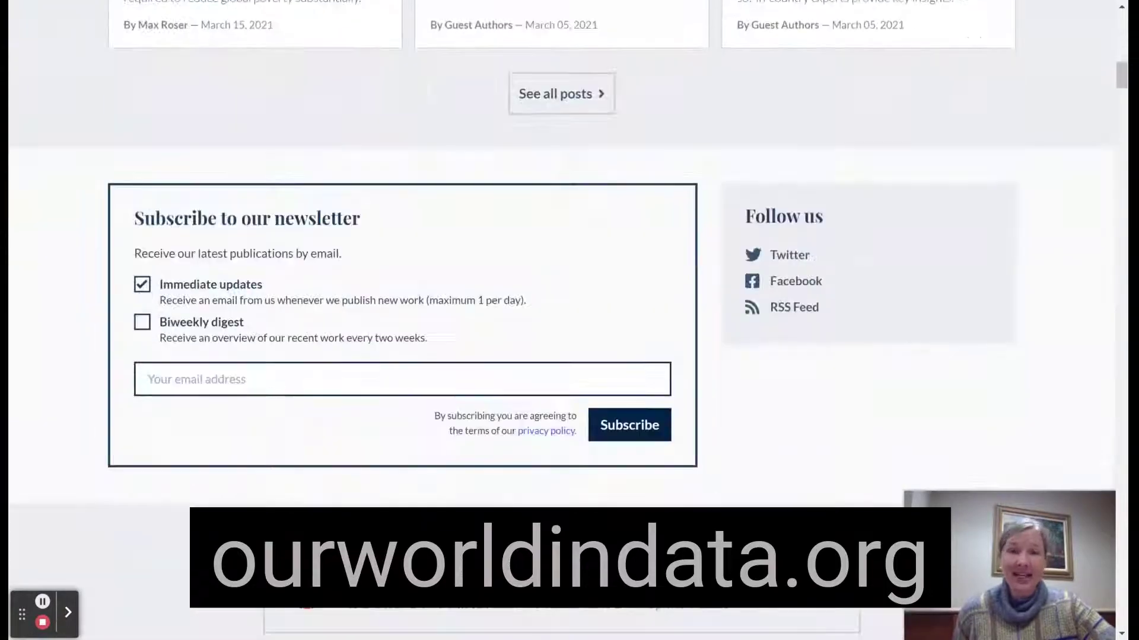
pyautogui.scroll(-15, 569, 321)
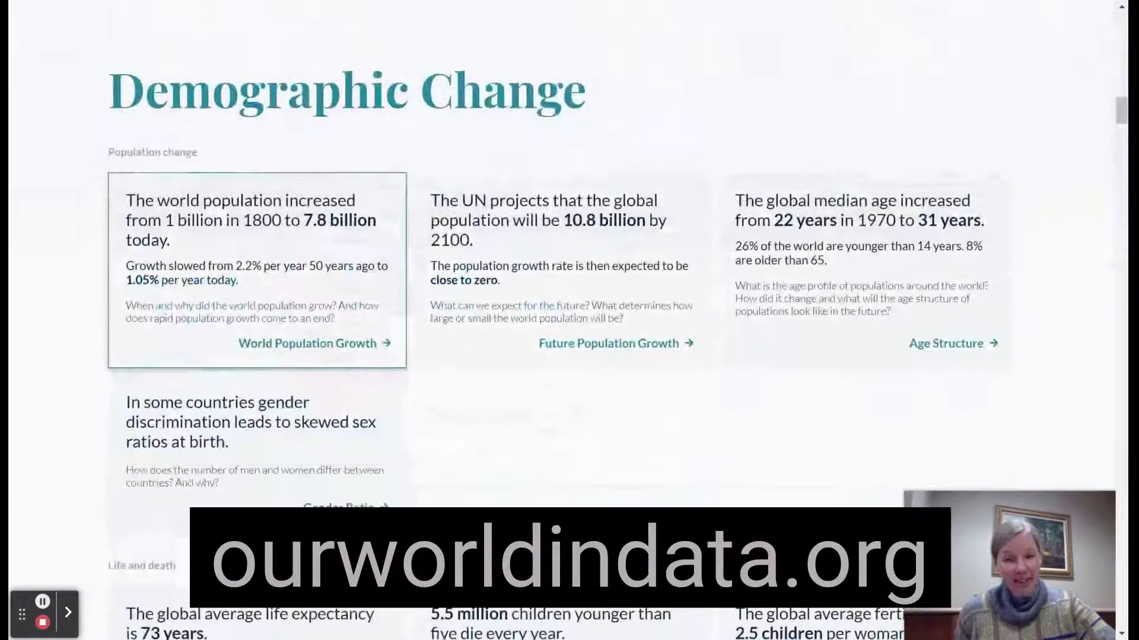
pyautogui.scroll(-8, 310, 575)
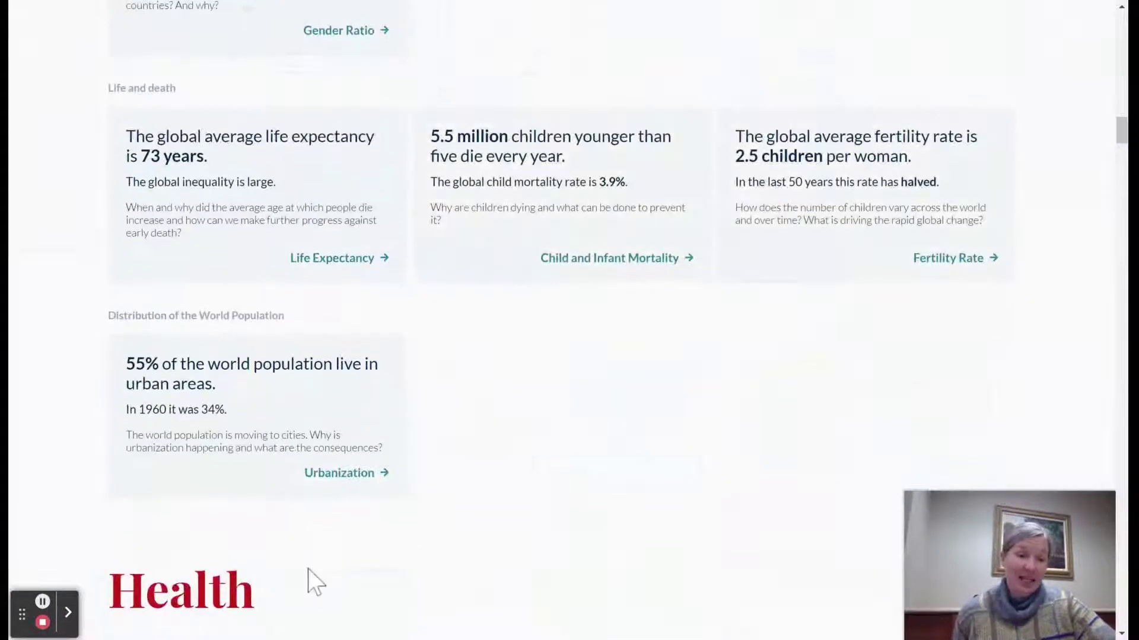
pyautogui.scroll(-14, 313, 584)
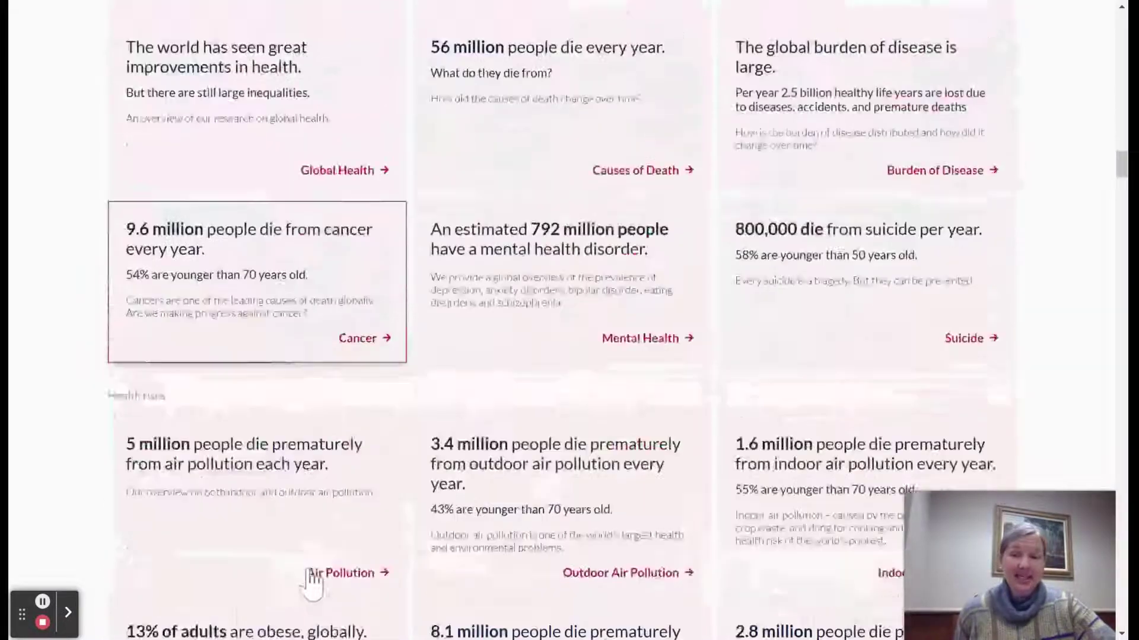
pyautogui.scroll(-9, 312, 584)
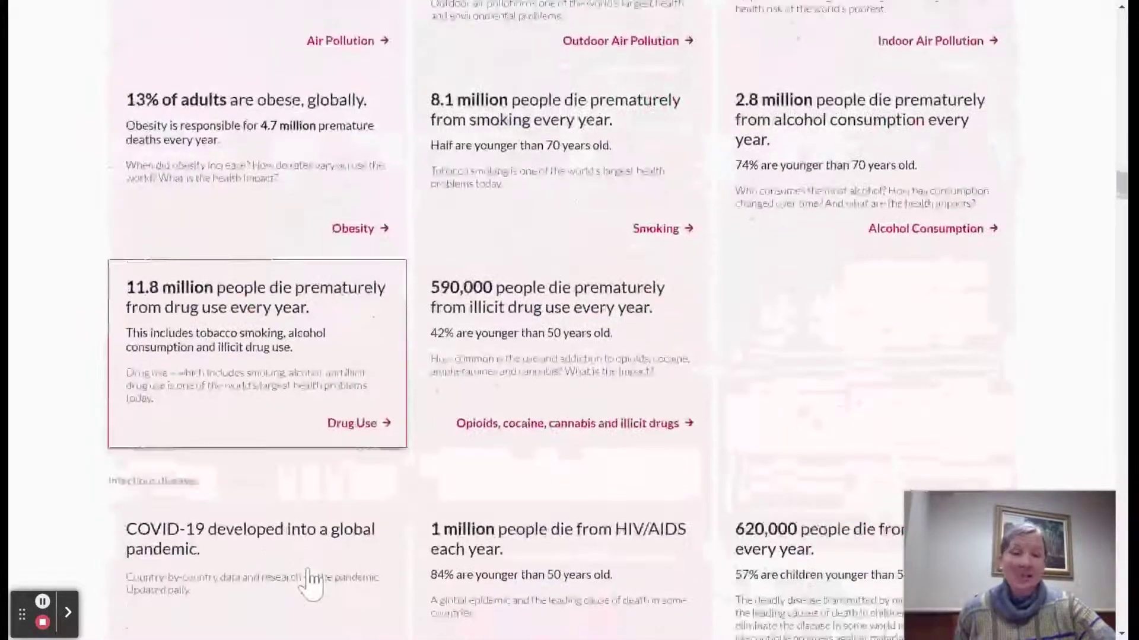
pyautogui.scroll(-8, 310, 584)
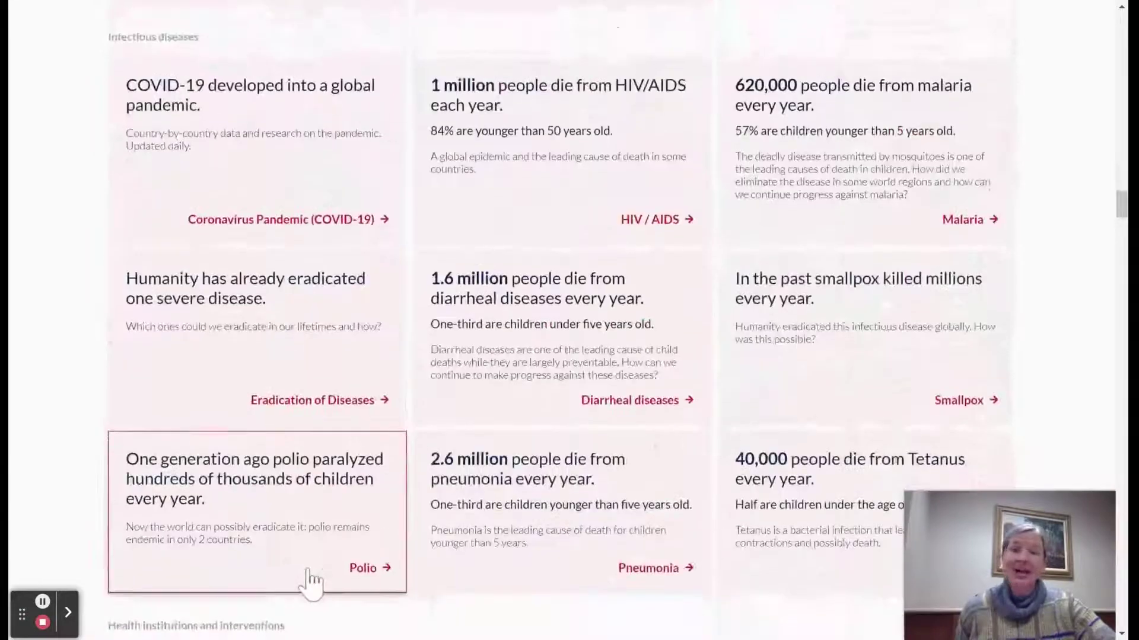
pyautogui.scroll(-7, 307, 583)
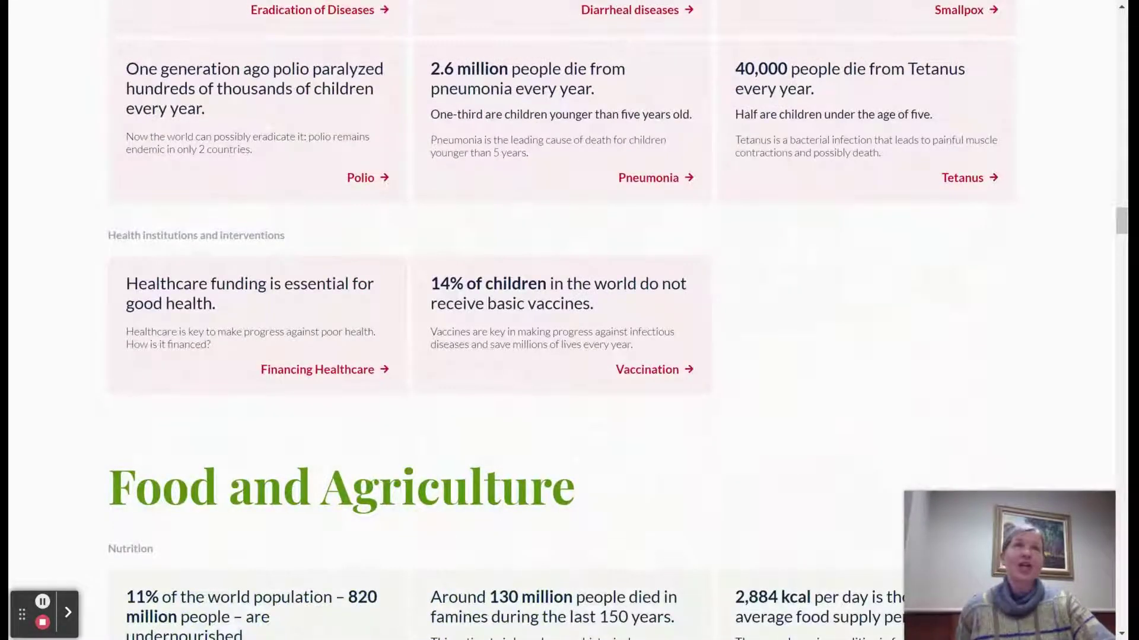
# Scroll through the Food and Agriculture cards (Land Use, Fertilizers and Pesticides) toward Energy and Environment
pyautogui.scroll(-7, 308, 582)
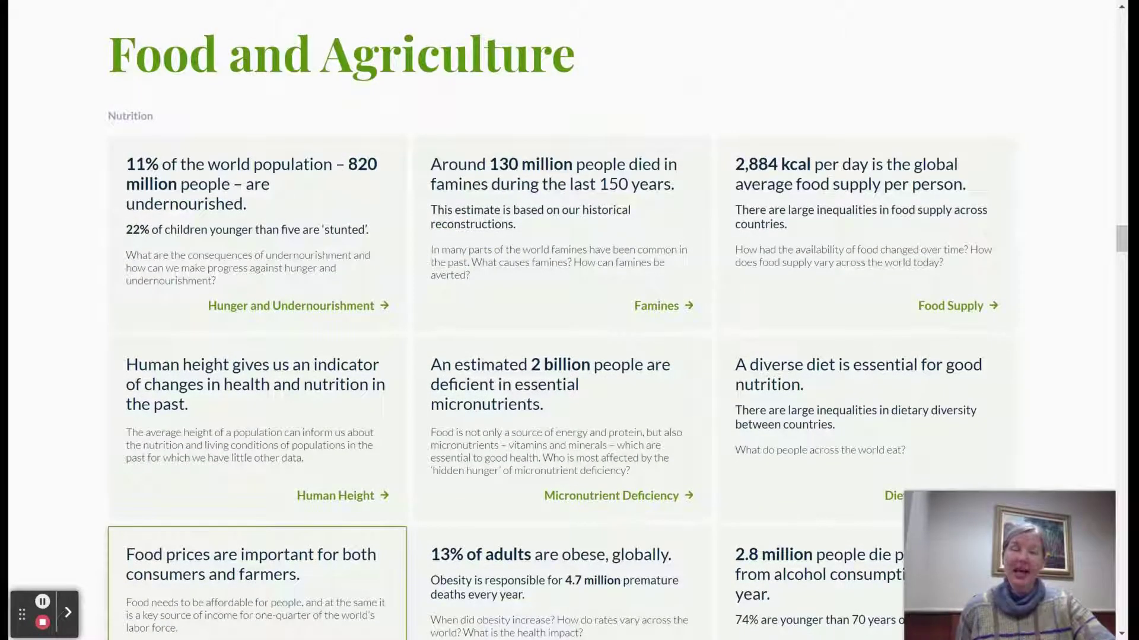
pyautogui.scroll(-4, 551, 320)
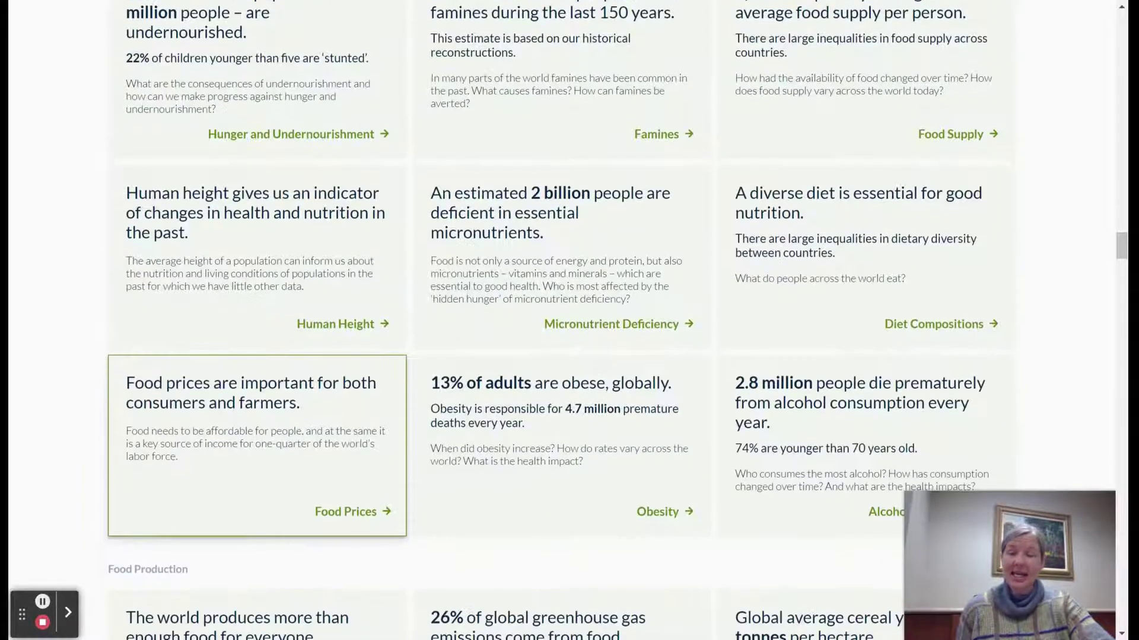
pyautogui.scroll(-3, 551, 320)
pyautogui.scroll(-3, 307, 583)
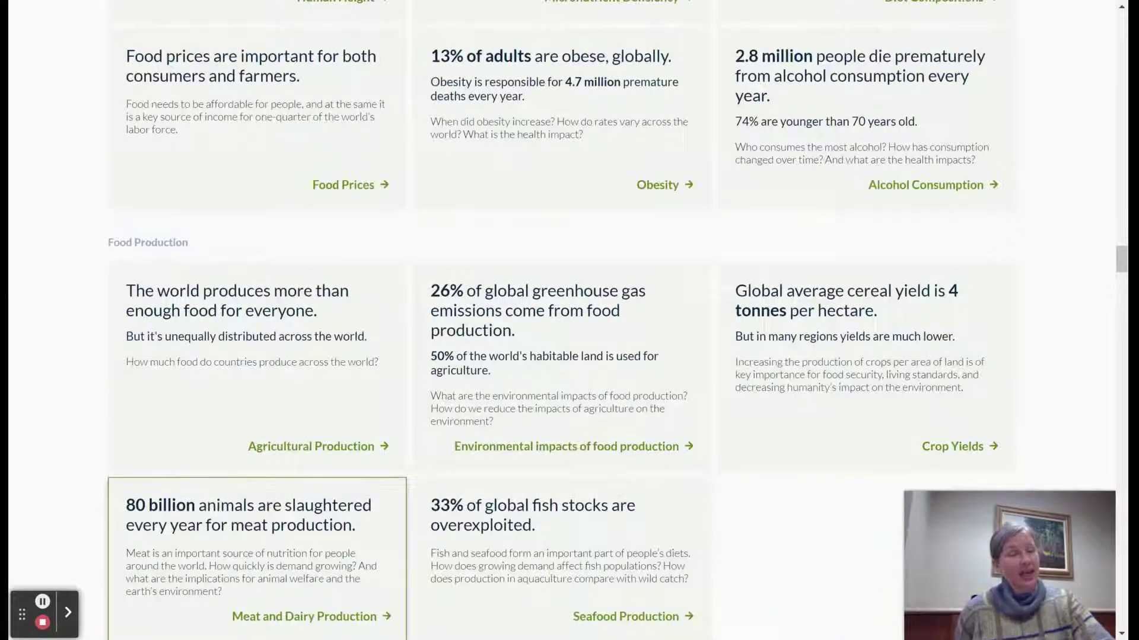
pyautogui.scroll(-8, 257, 504)
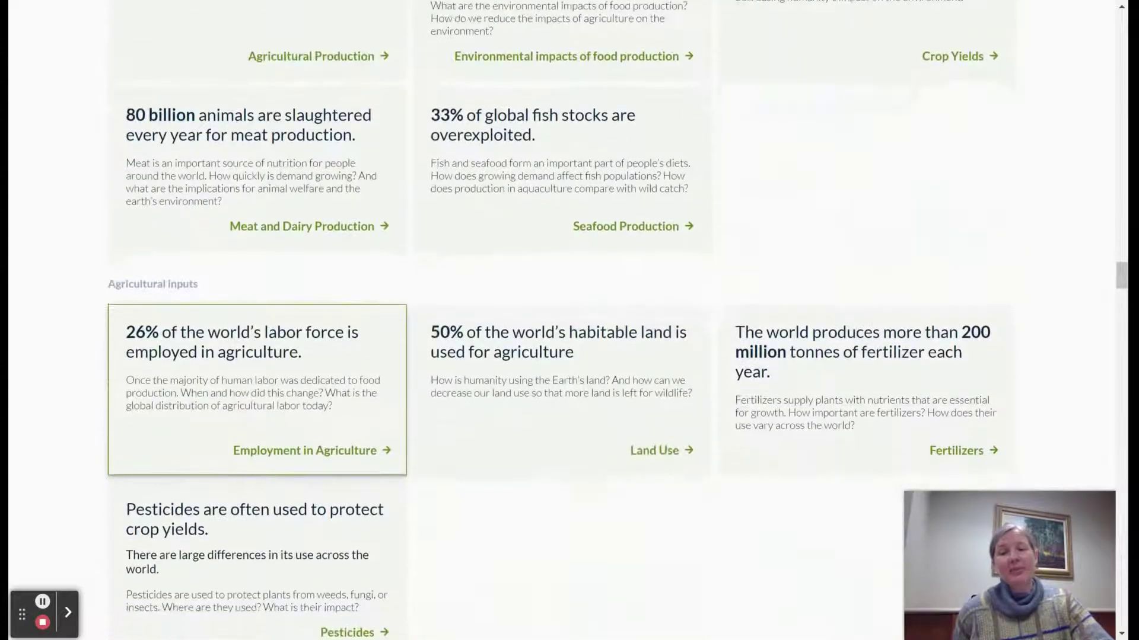
pyautogui.scroll(-2, 257, 504)
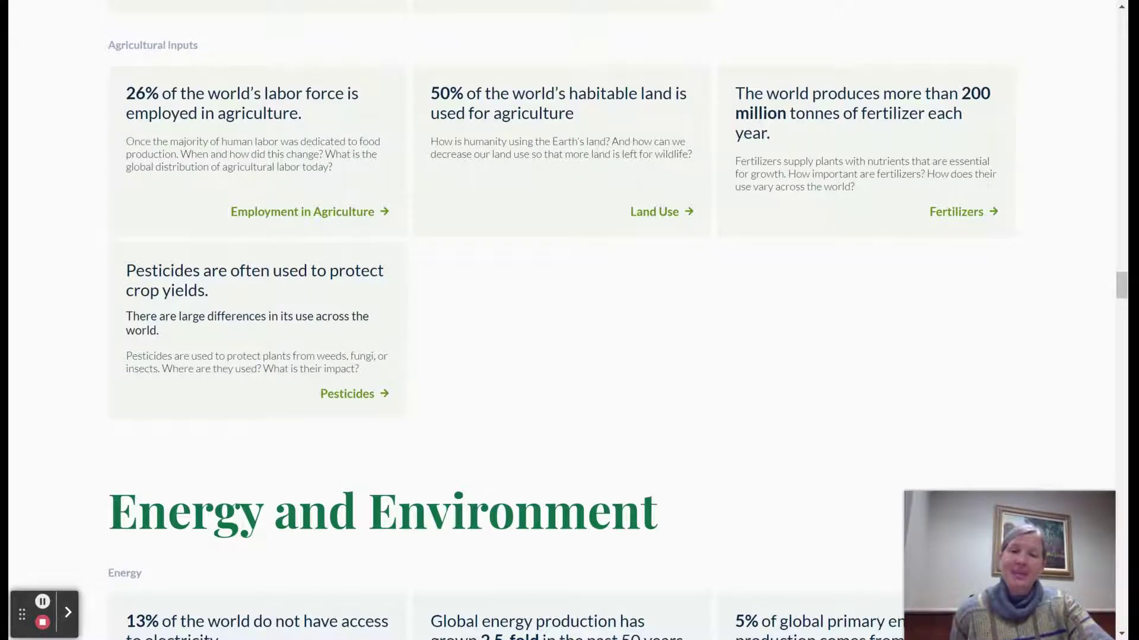
pyautogui.scroll(-8, 614, 477)
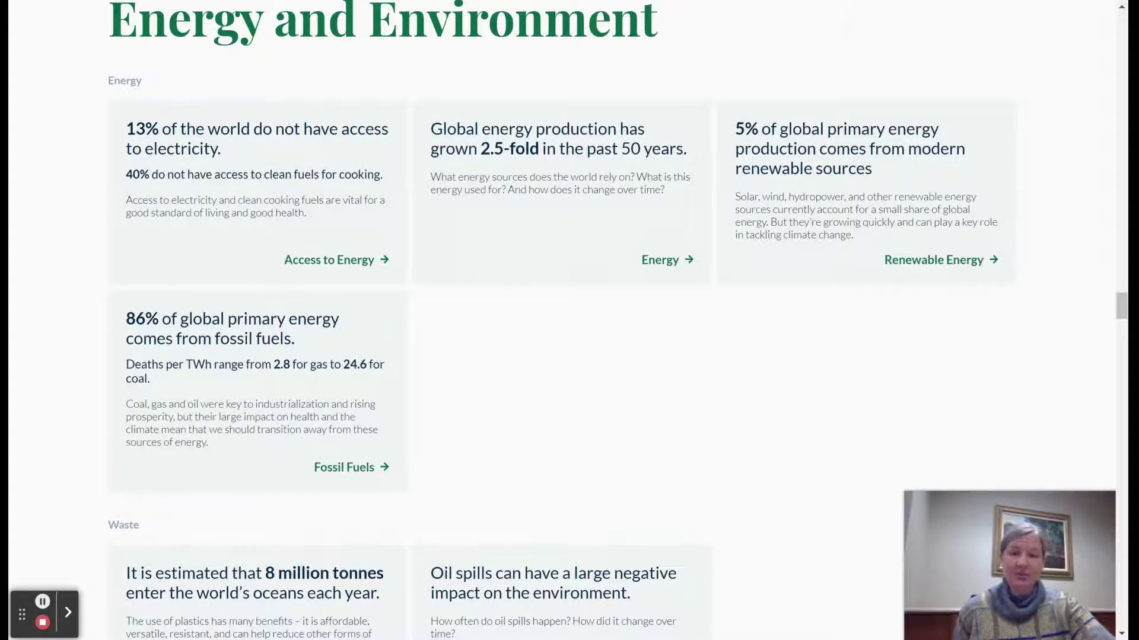
pyautogui.scroll(-7, 560, 320)
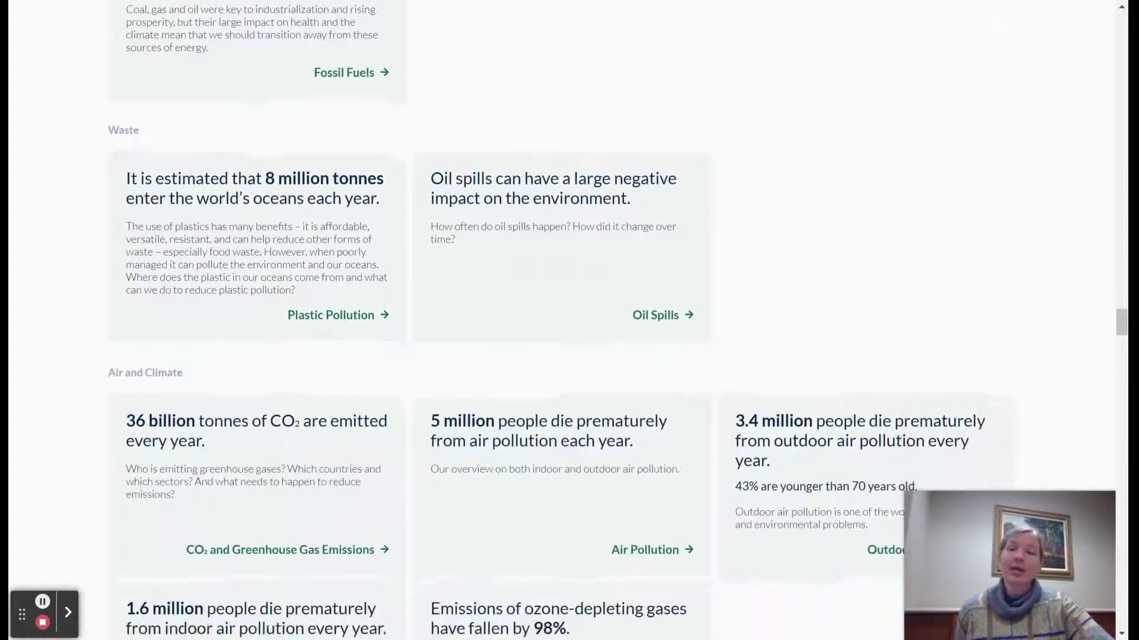
pyautogui.scroll(-3, 560, 451)
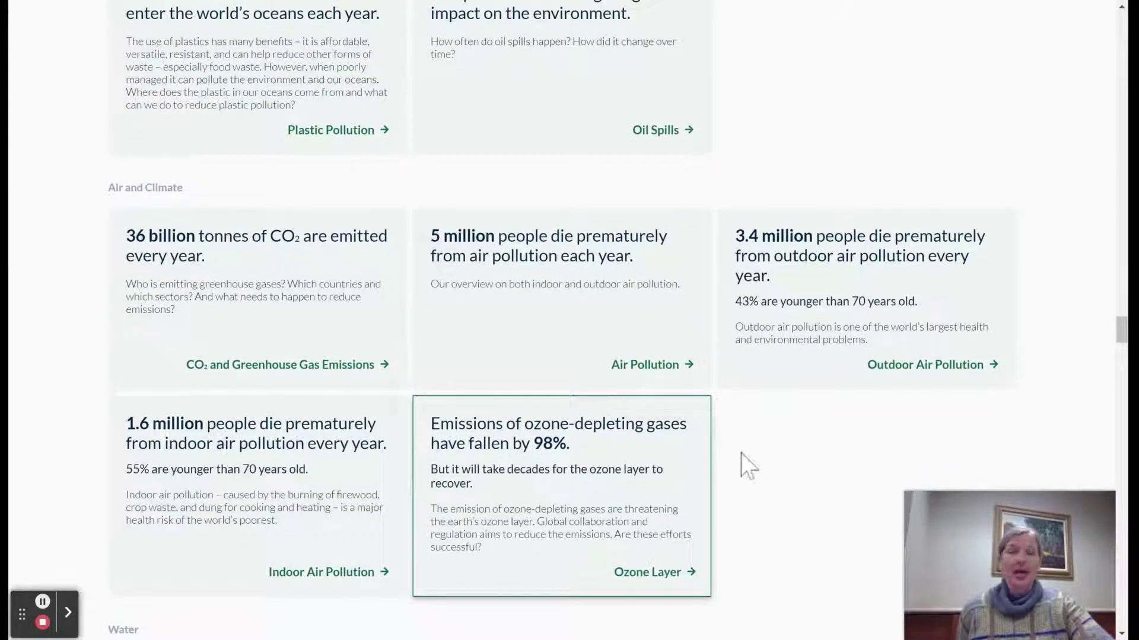
pyautogui.scroll(-4, 782, 482)
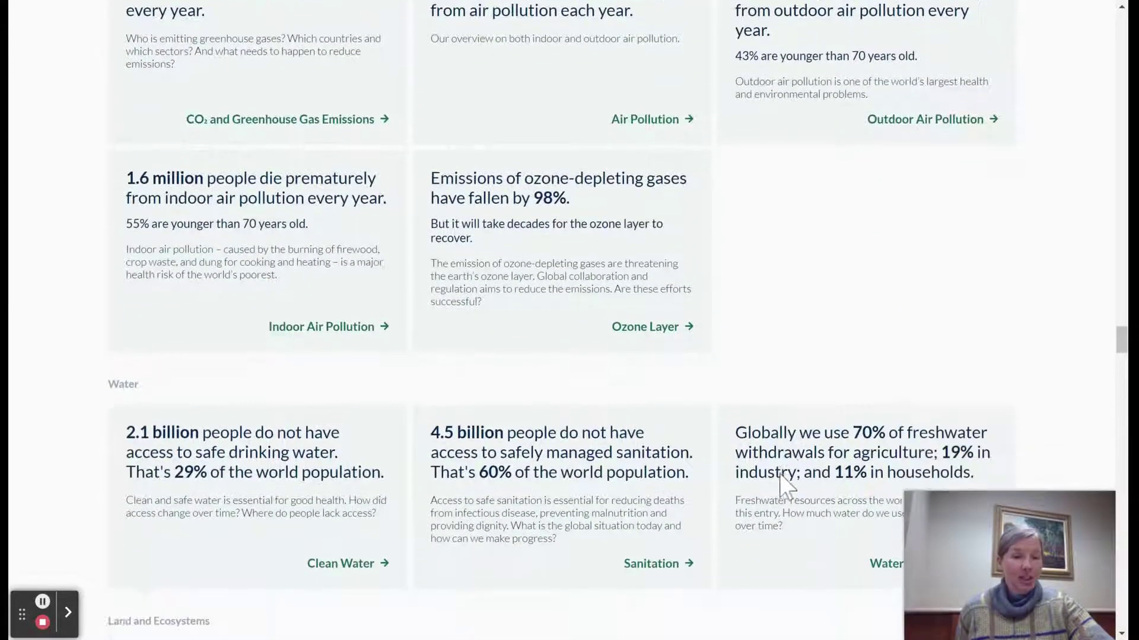
pyautogui.scroll(-3, 782, 483)
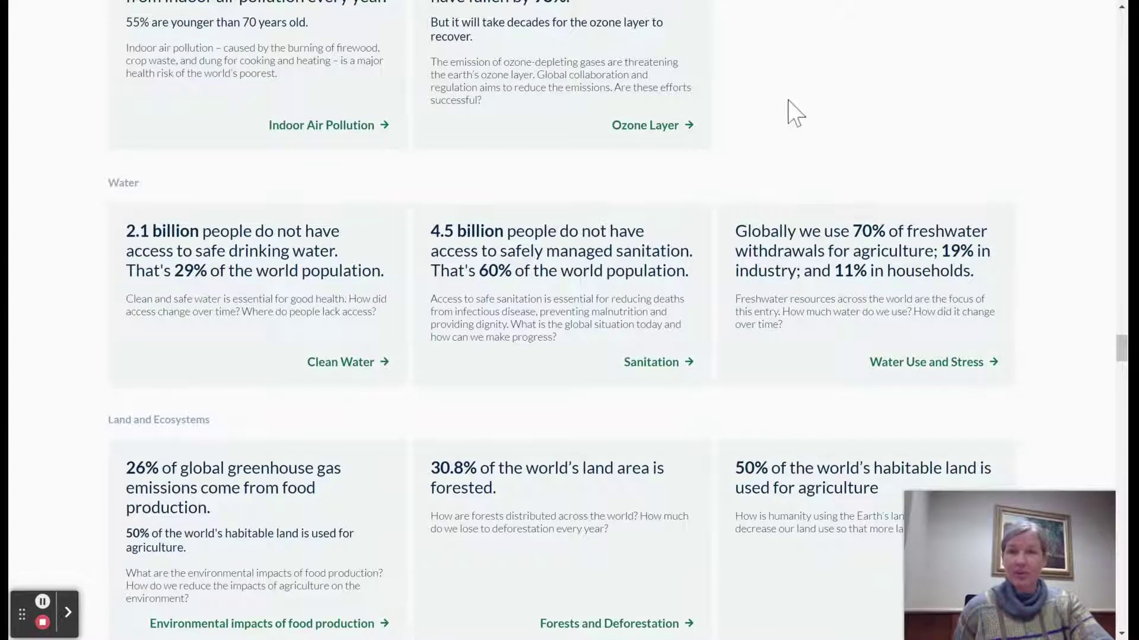
pyautogui.scroll(15, 795, 113)
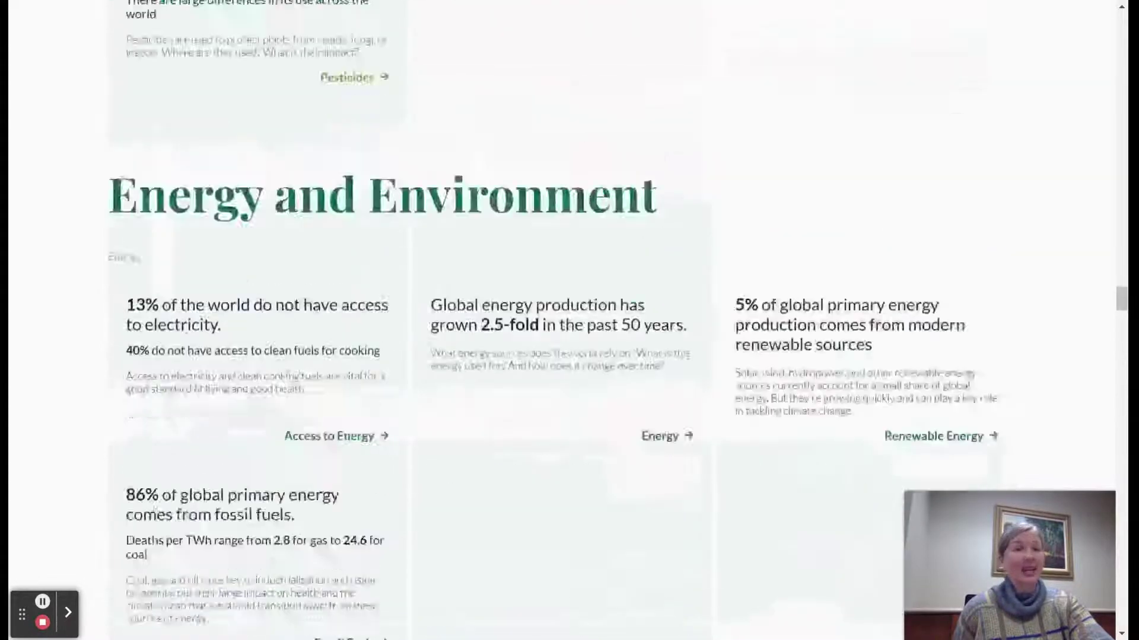
# Scroll back up to the top banner listing 3139 charts across 297 topics and Latest publications
pyautogui.scroll(7, 795, 113)
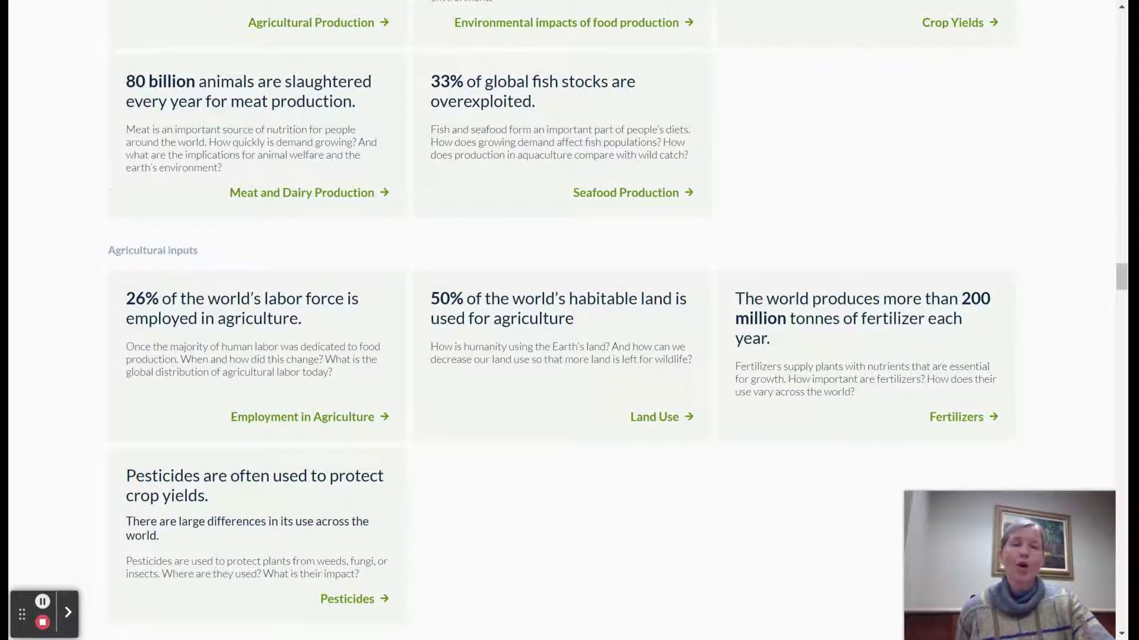
pyautogui.scroll(20, 570, 320)
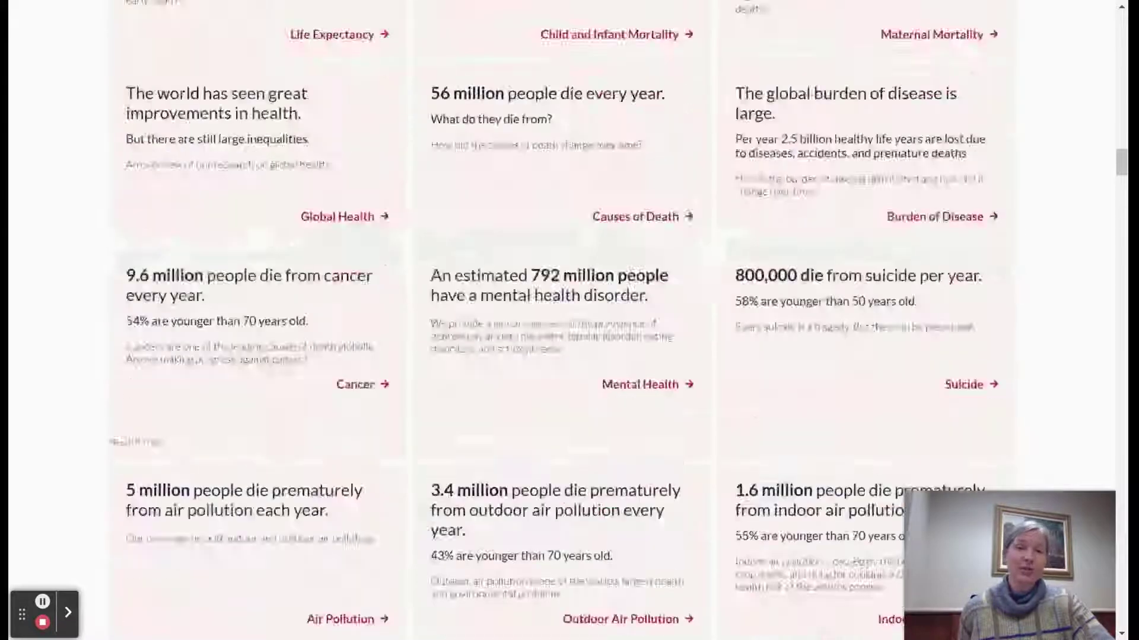
pyautogui.scroll(20, 570, 320)
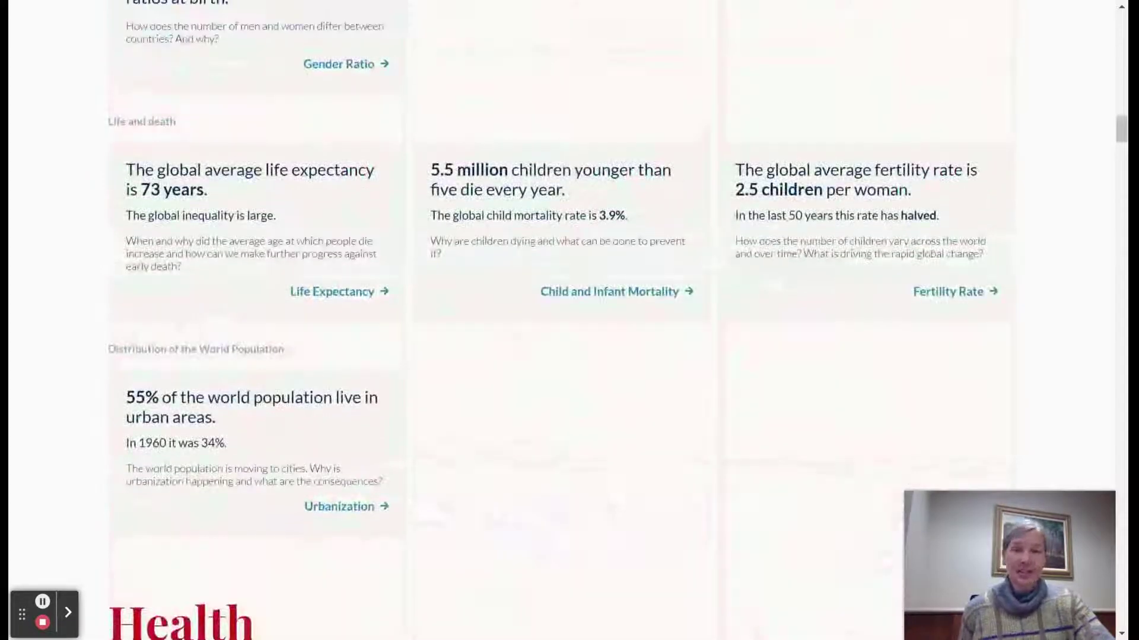
pyautogui.scroll(20, 569, 320)
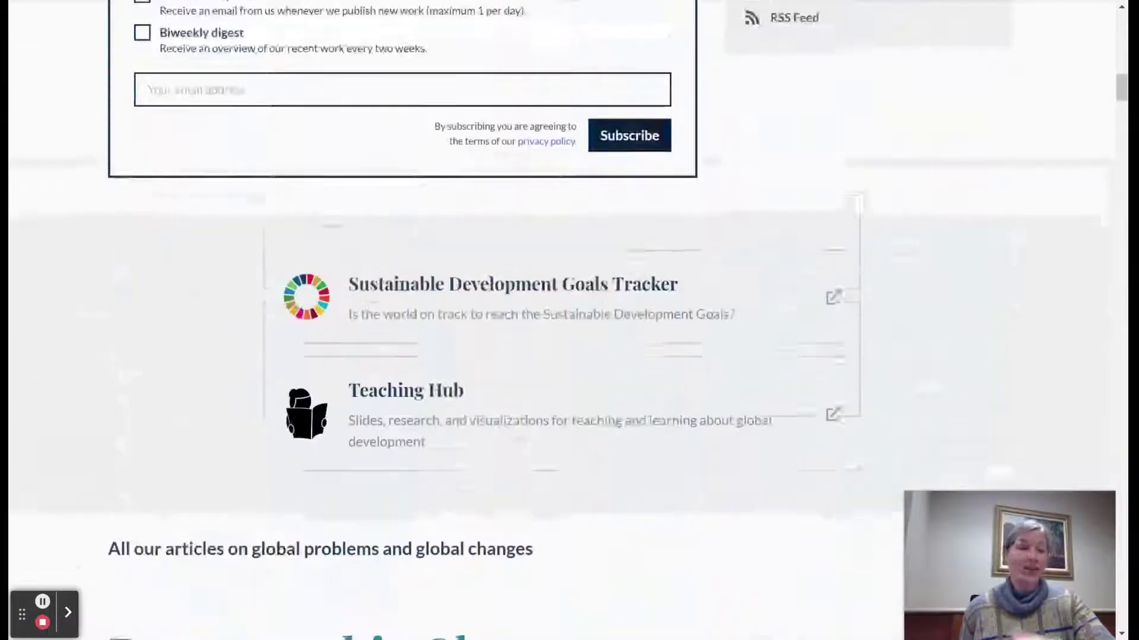
pyautogui.scroll(20, 569, 320)
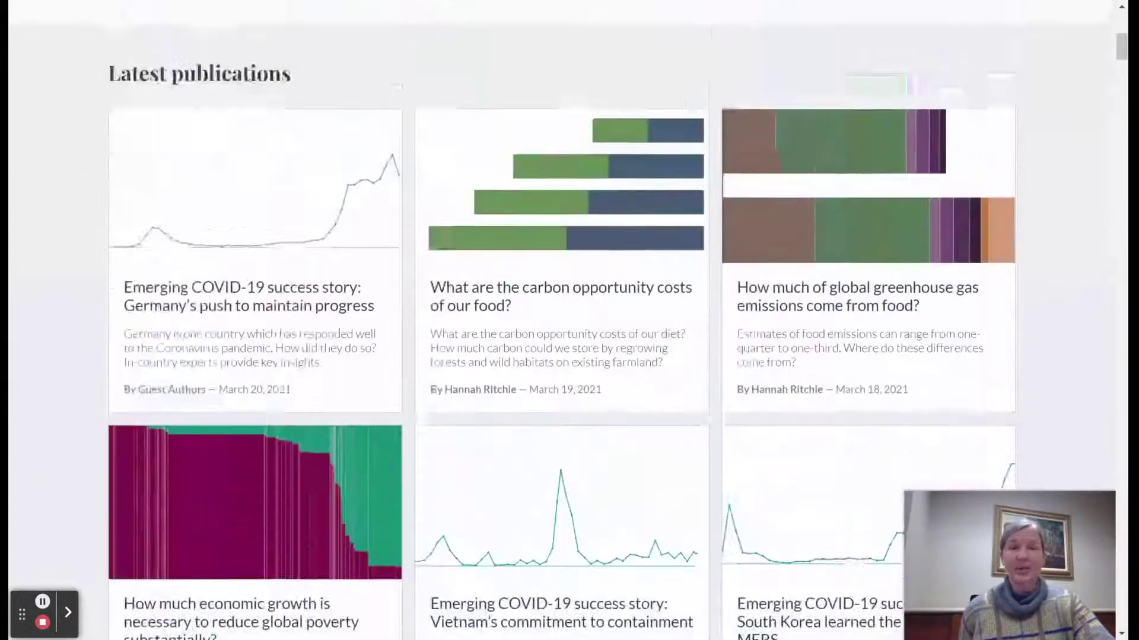
pyautogui.scroll(6, 569, 320)
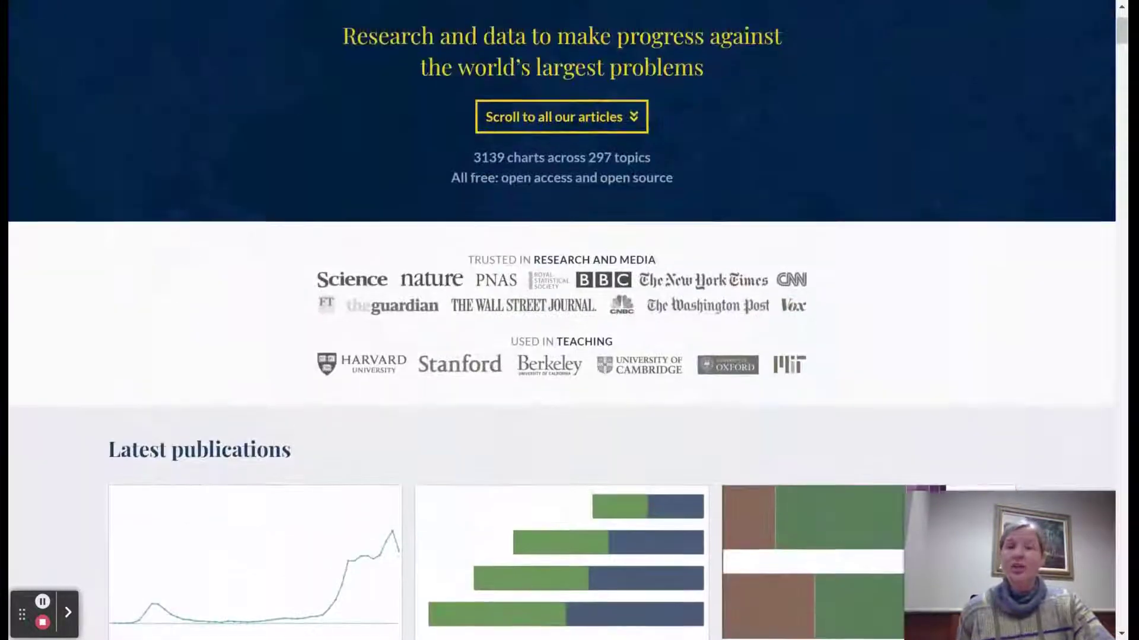
pyautogui.scroll(2, 570, 320)
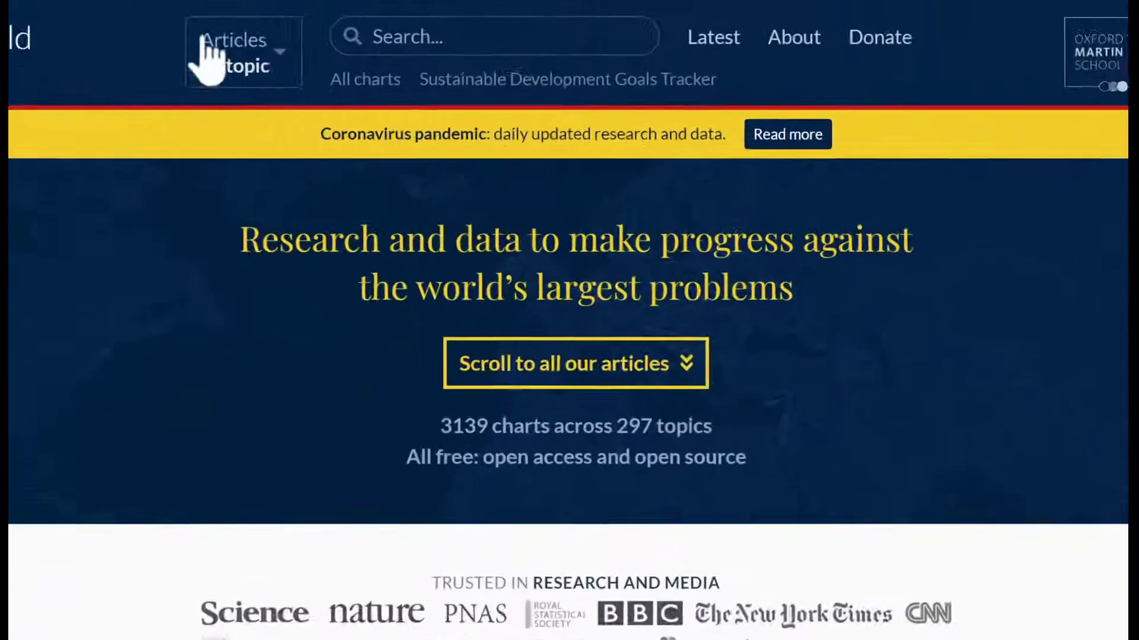
# Open the Fossil Fuels article from the Energy and Environment list in the Articles by topic menu
pyautogui.click(343, 35)
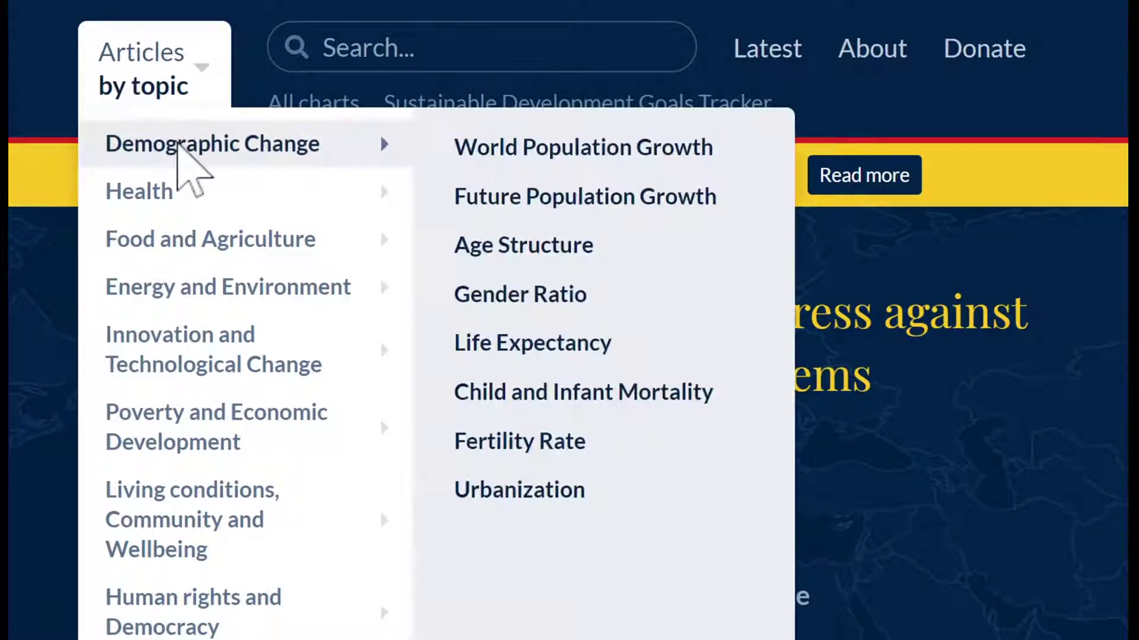
pyautogui.moveTo(159, 205)
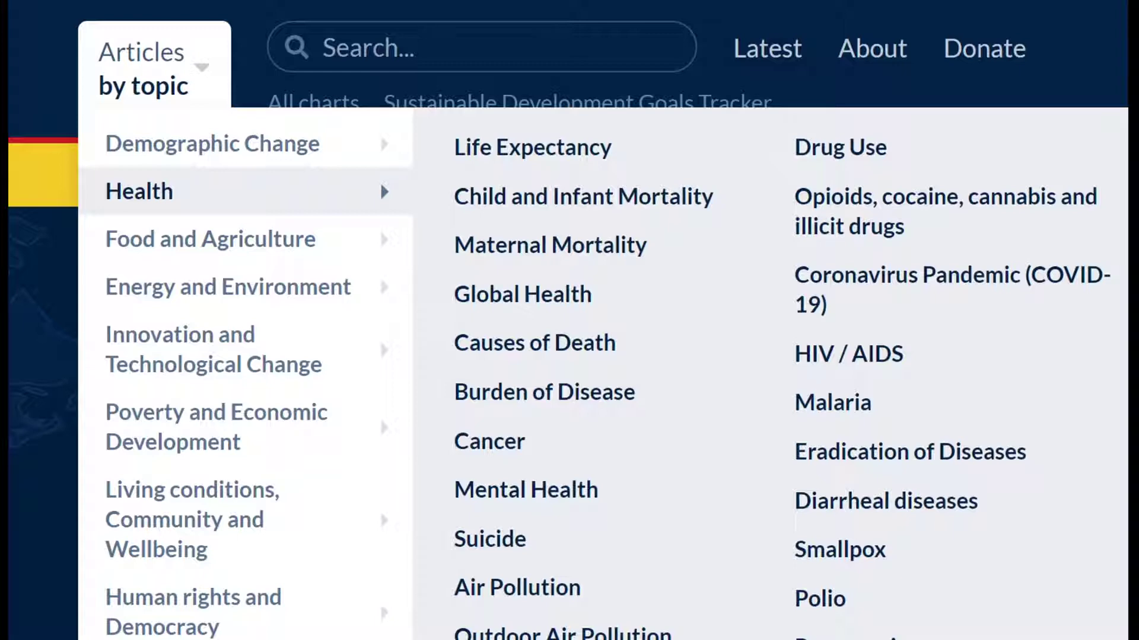
pyautogui.moveTo(165, 292)
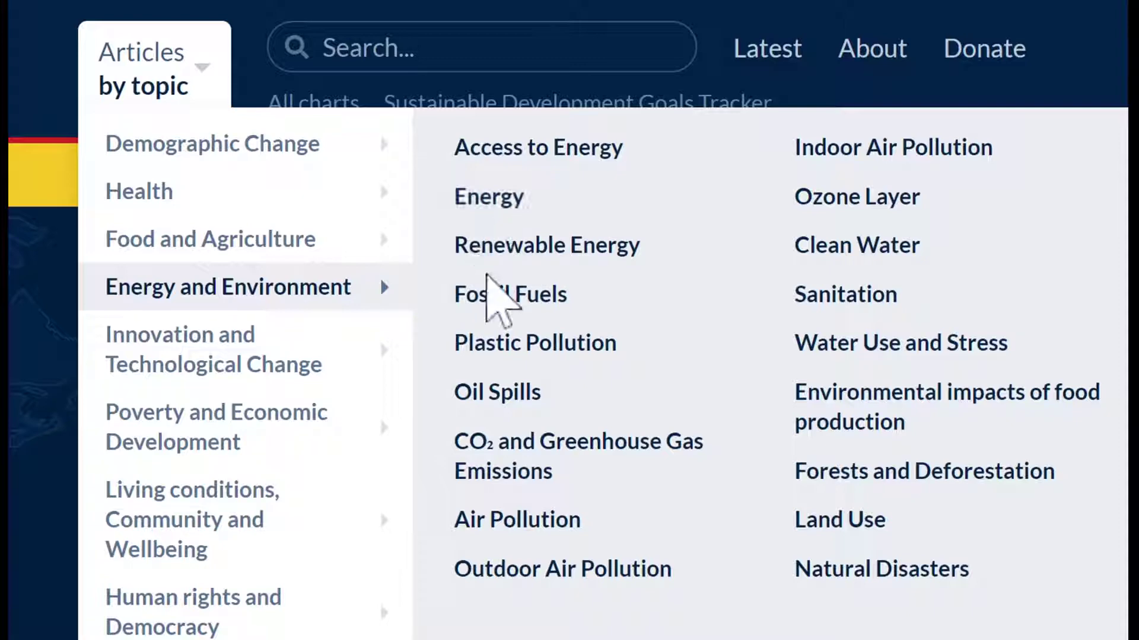
pyautogui.click(490, 305)
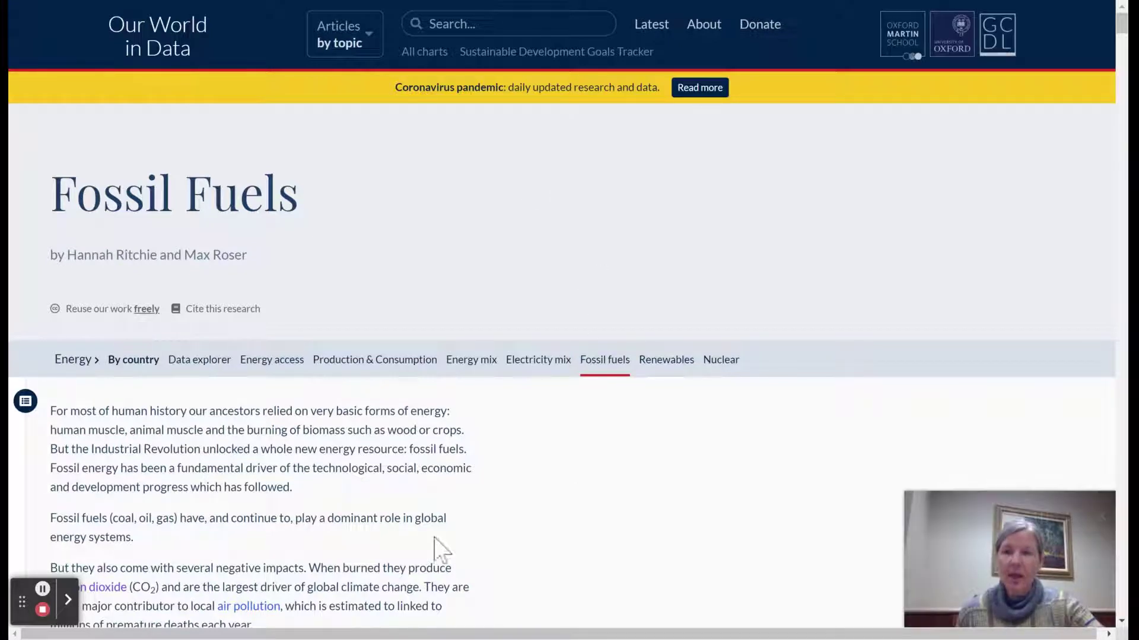
# Scroll down the Fossil Fuels article and expand the 'All our charts on Fossil Fuels' list
pyautogui.scroll(-7, 424, 537)
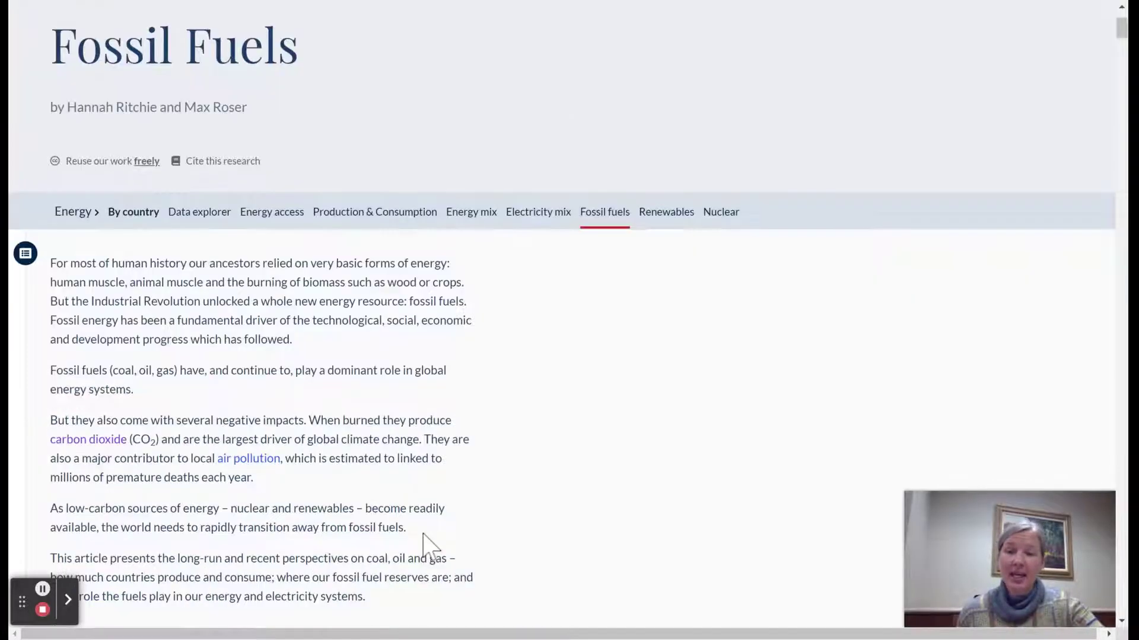
pyautogui.scroll(-4, 424, 536)
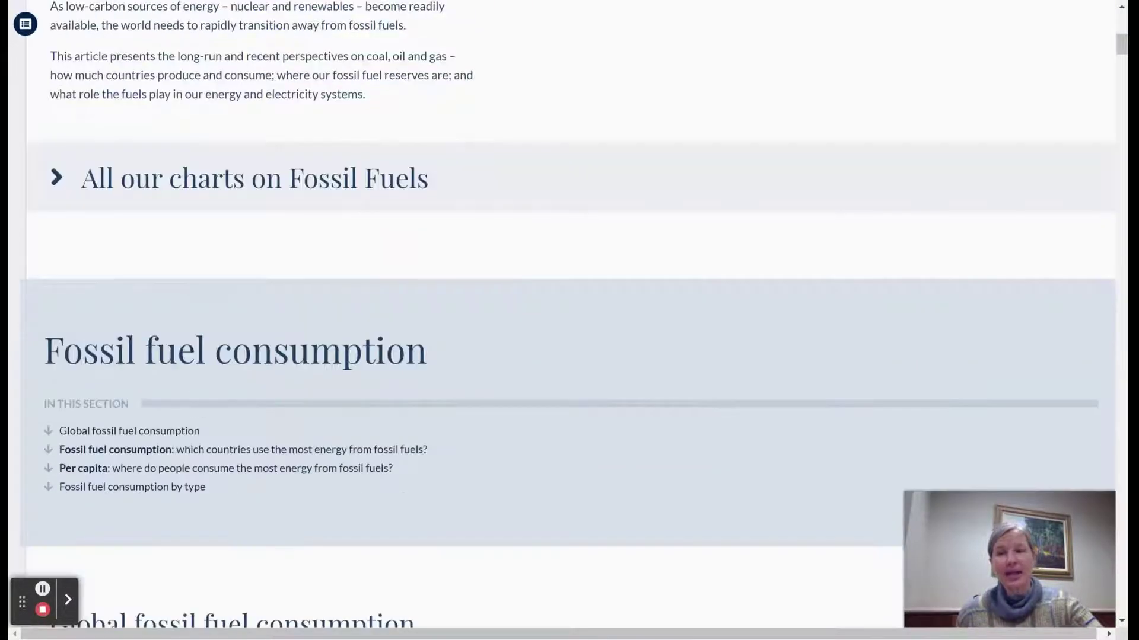
pyautogui.scroll(-6, 558, 489)
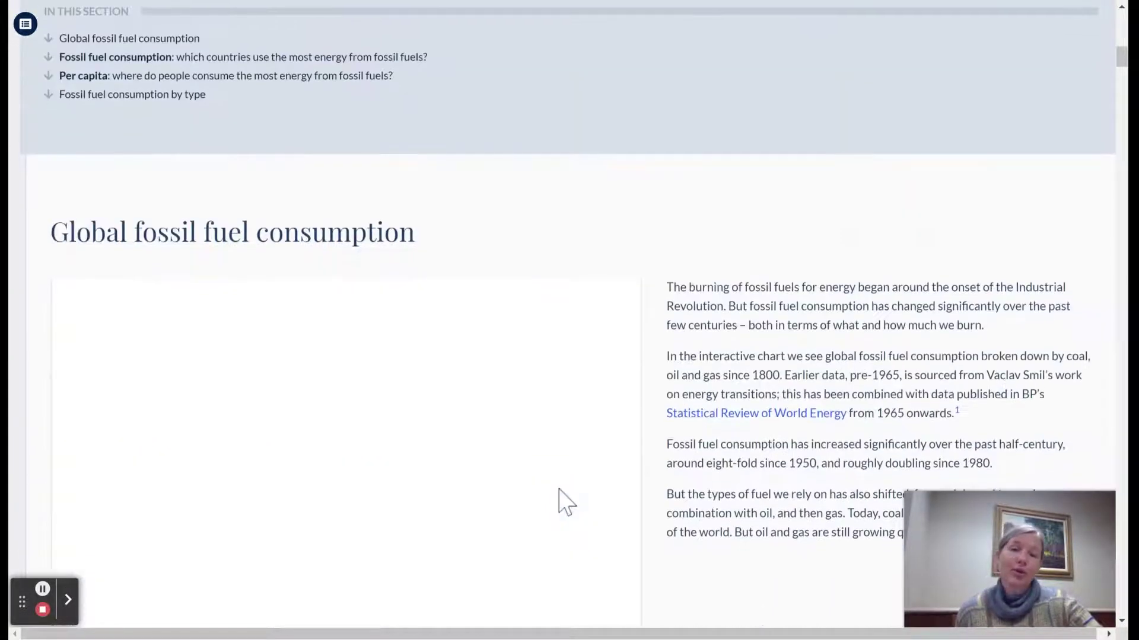
pyautogui.scroll(-6, 560, 501)
pyautogui.scroll(-10, 569, 321)
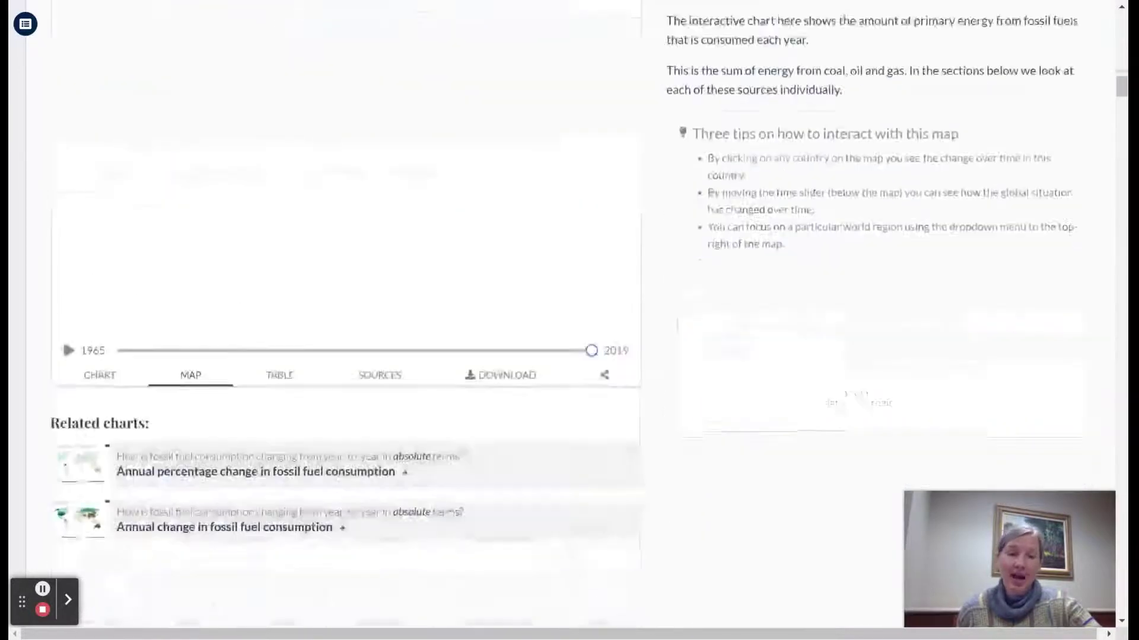
pyautogui.scroll(13, 570, 320)
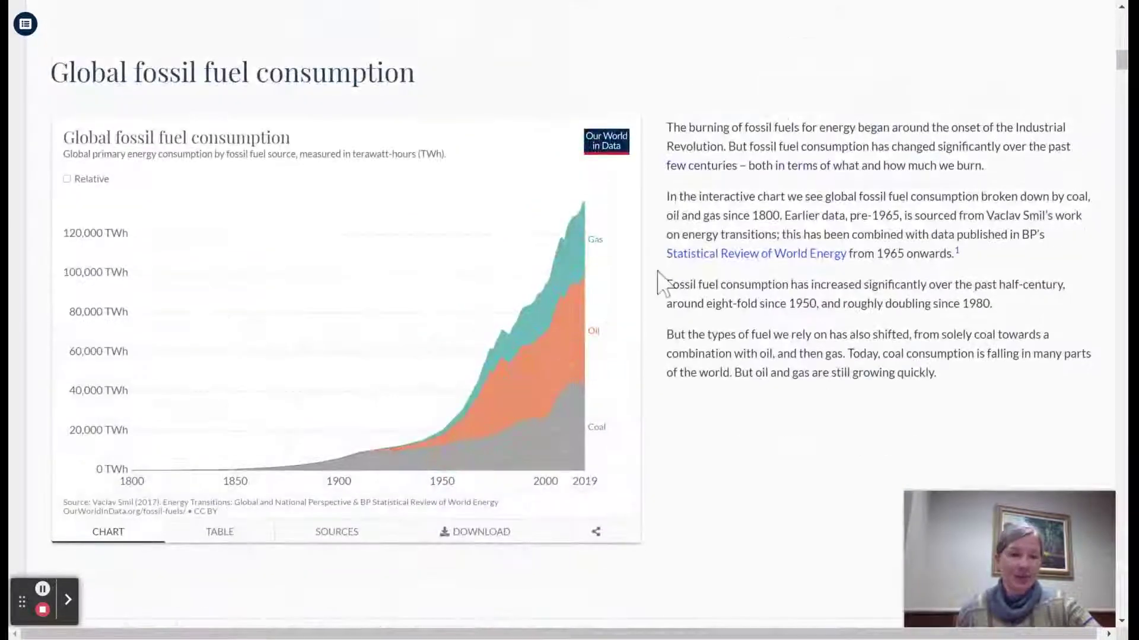
pyautogui.scroll(8, 407, 224)
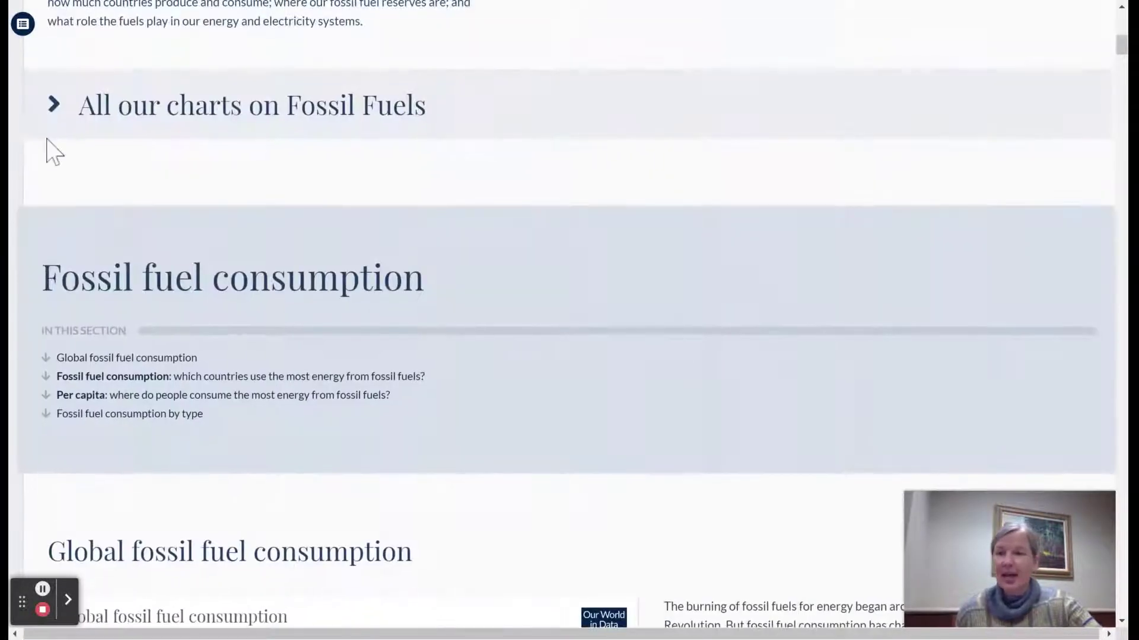
pyautogui.click(52, 106)
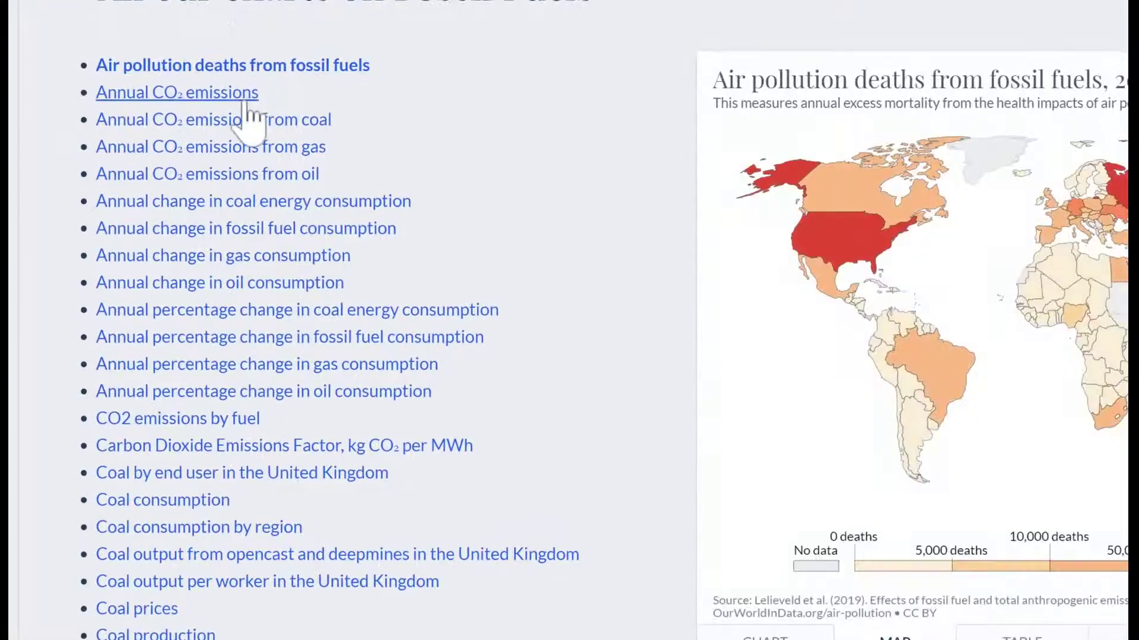
pyautogui.scroll(-1, 419, 261)
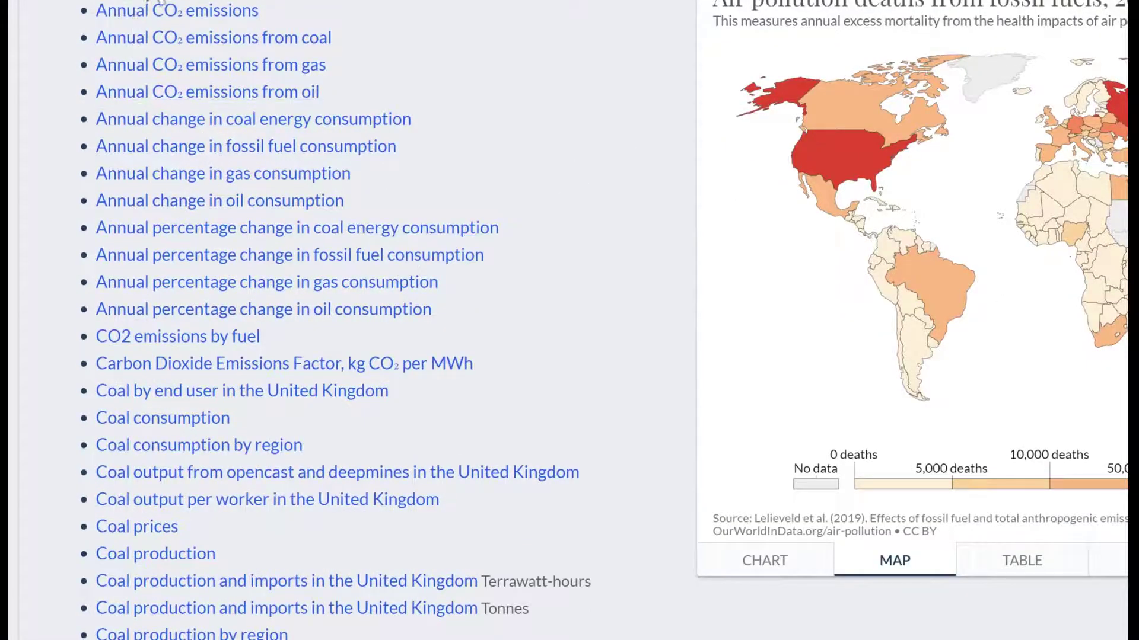
# Preview Annual CO2 emissions, Coal production per capita and CO2 emissions by fuel, then reselect Annual CO2 emissions
pyautogui.click(156, 11)
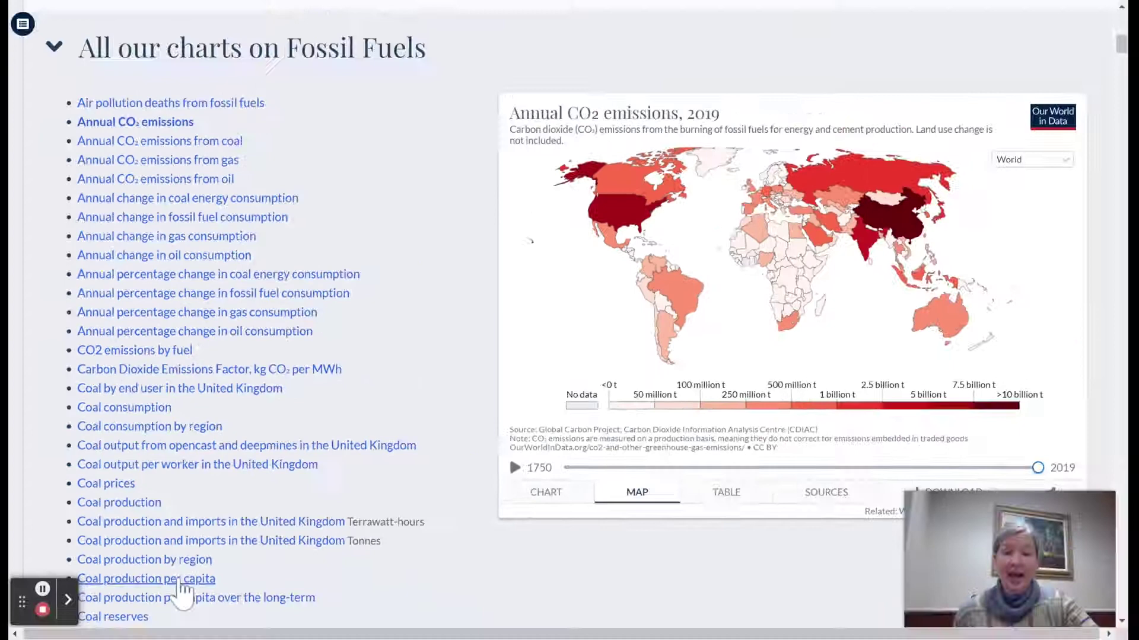
pyautogui.click(180, 580)
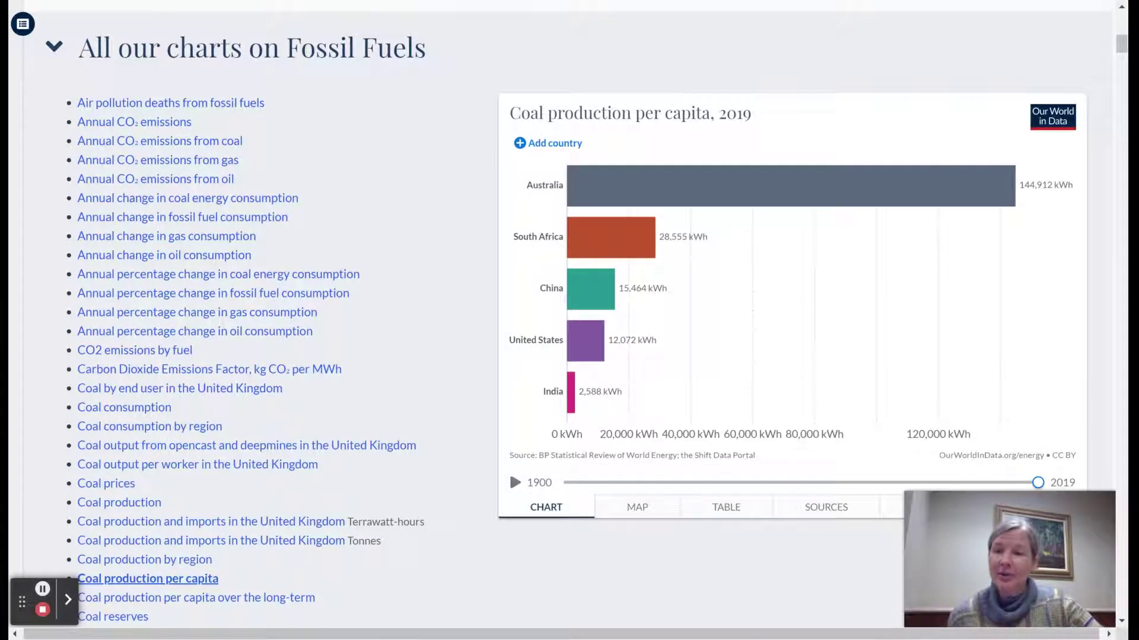
pyautogui.click(166, 355)
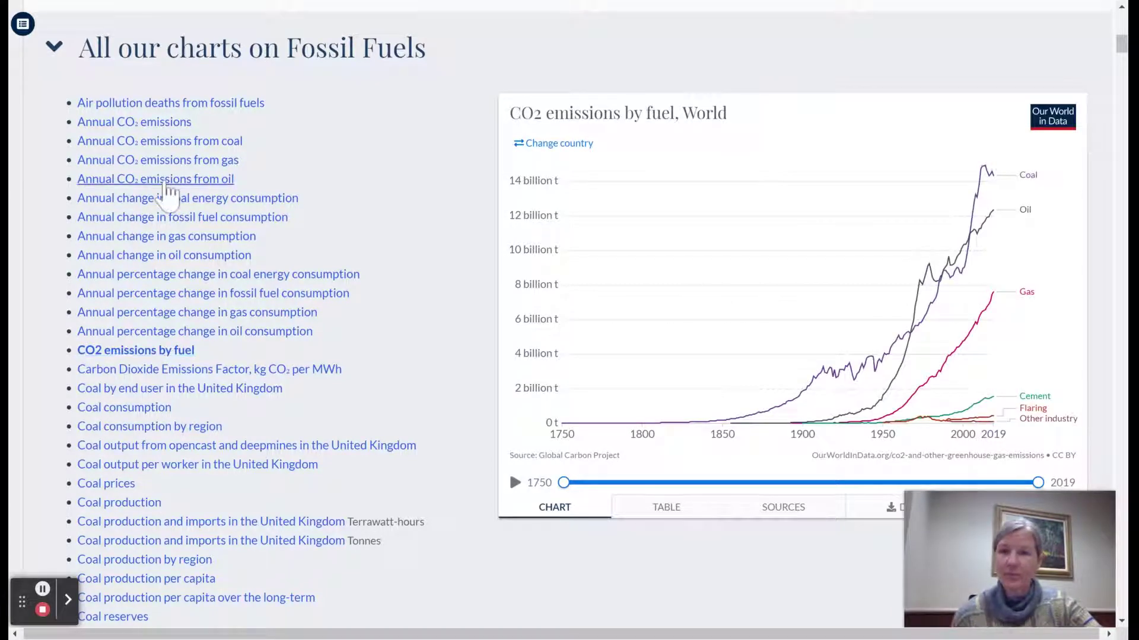
pyautogui.click(155, 124)
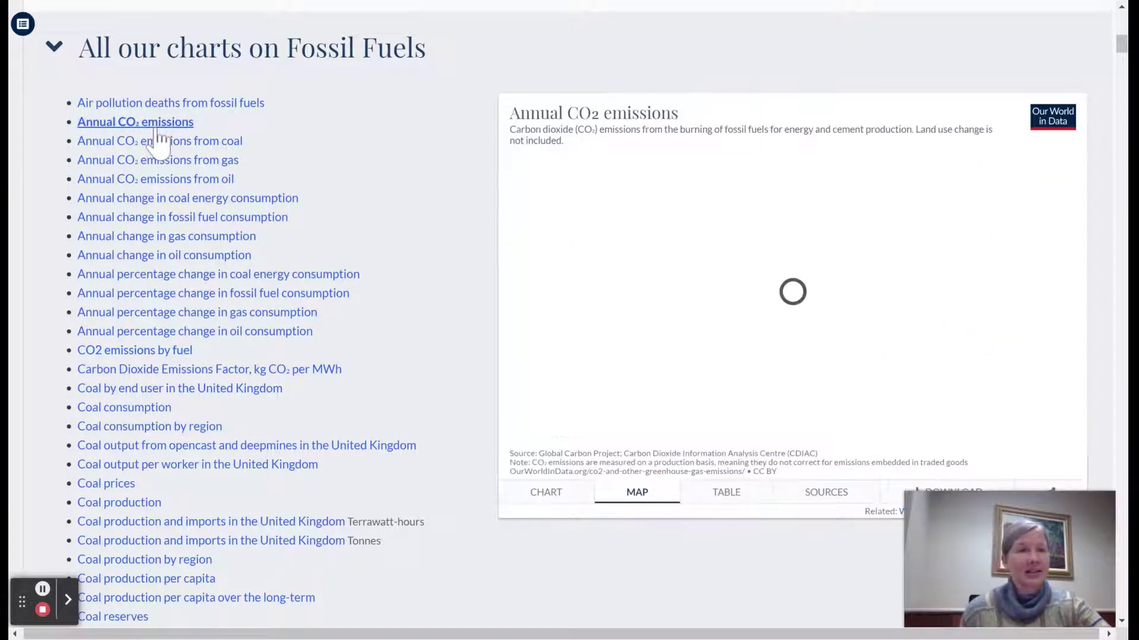
# View China's emissions trend, return to the map, then show the United States' 1800–2019 line
pyautogui.scroll(-1, 157, 141)
pyautogui.scroll(-1, 326, 331)
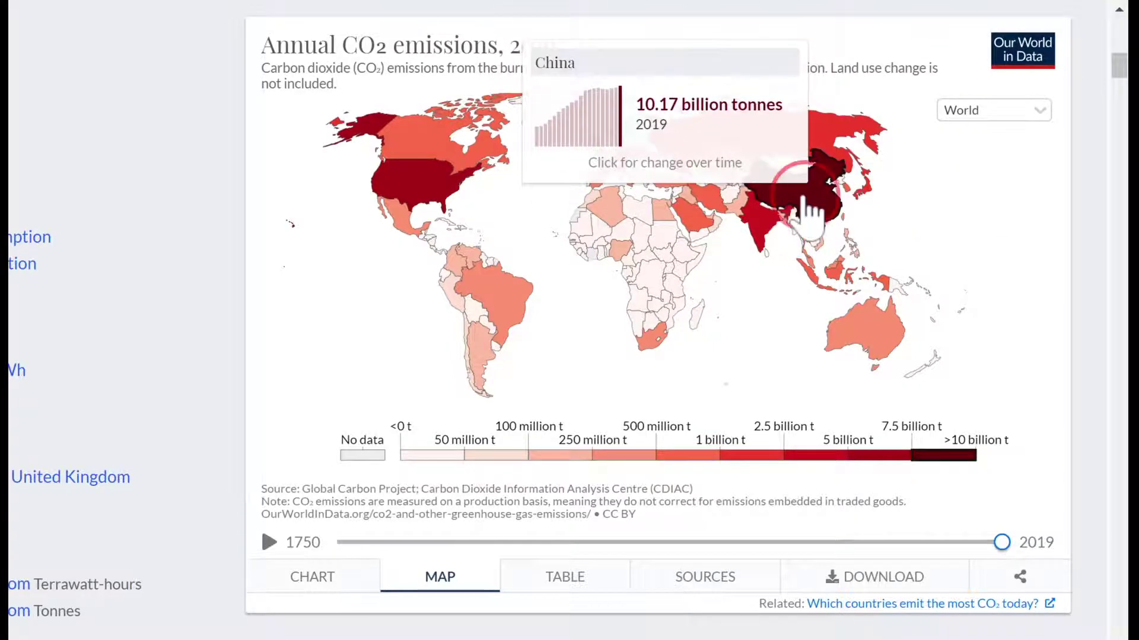
pyautogui.click(802, 199)
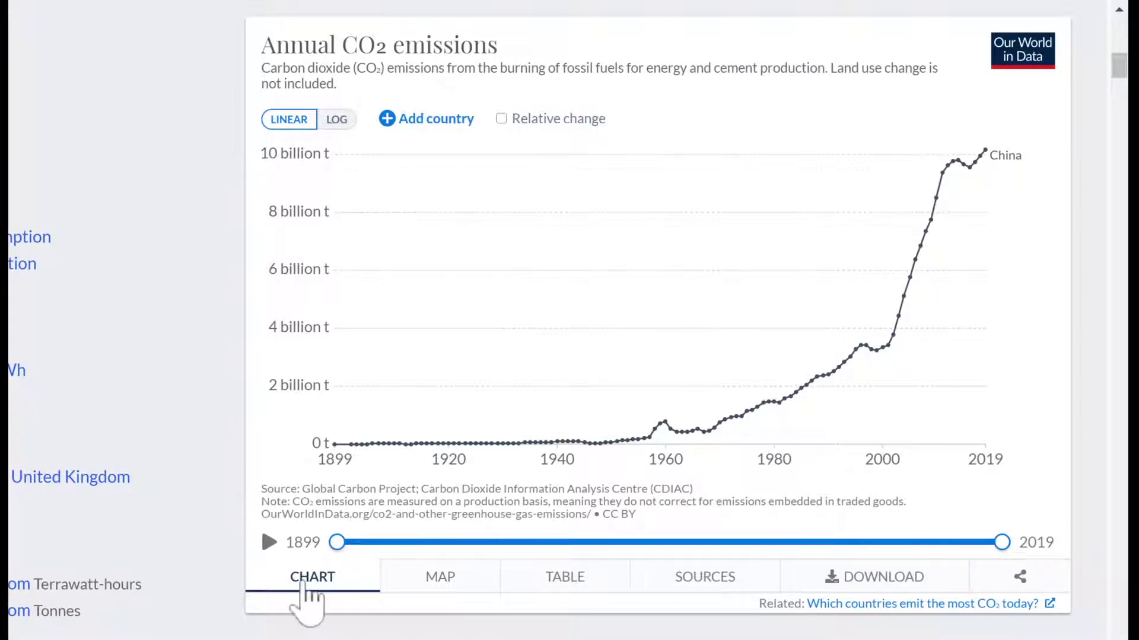
pyautogui.click(415, 584)
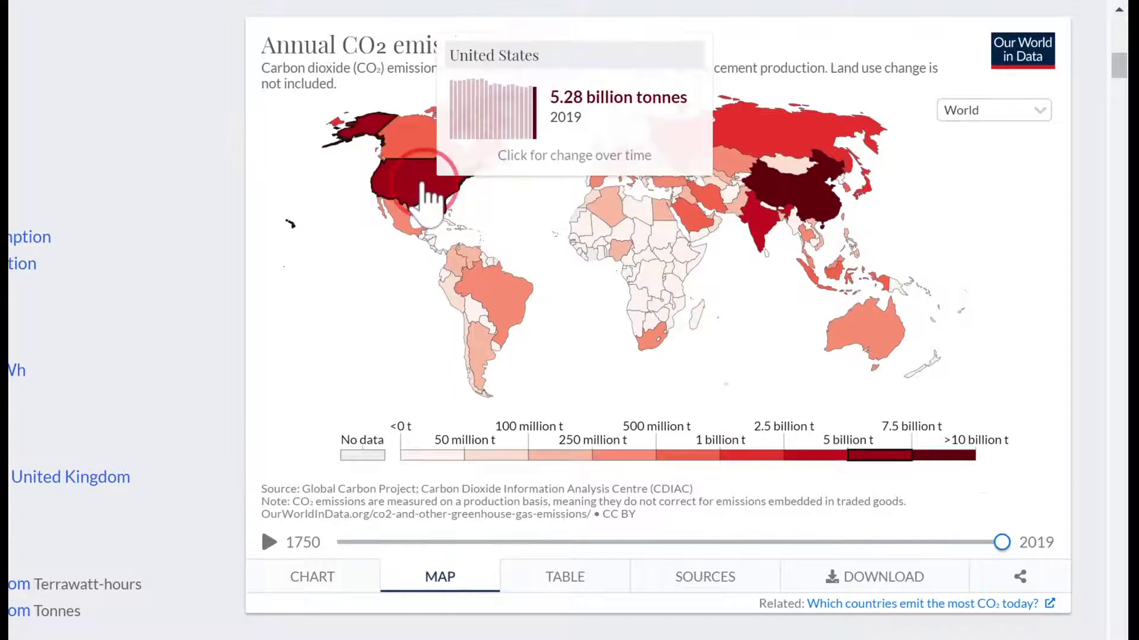
pyautogui.click(422, 187)
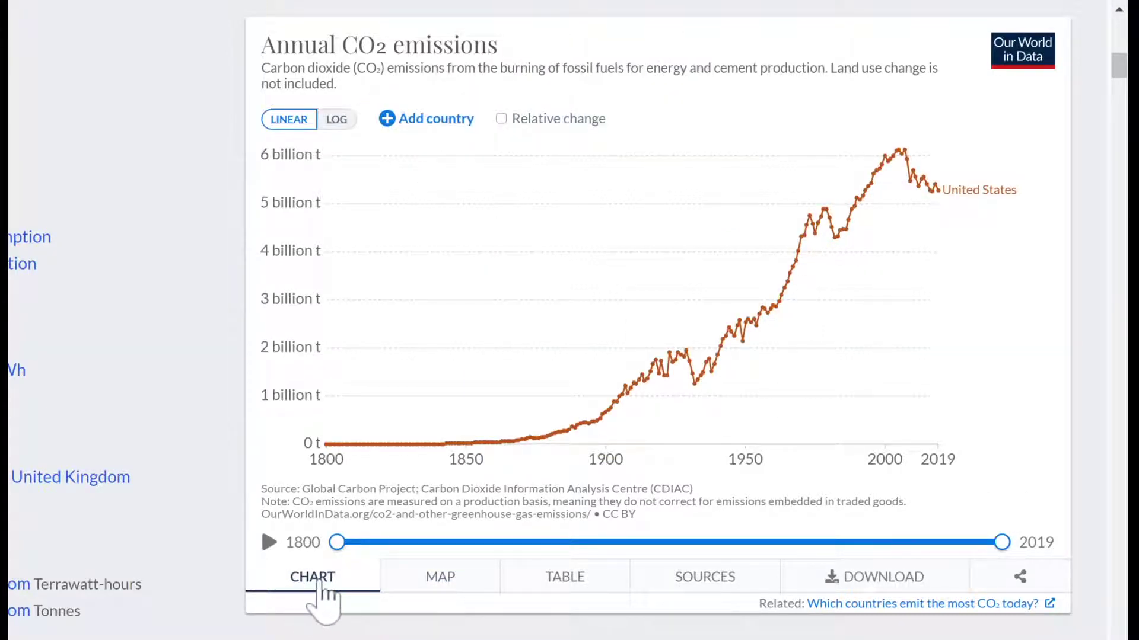
# Add Africa, Europe (excl. EU-27) and Iran to the chart through the country picker
pyautogui.click(441, 117)
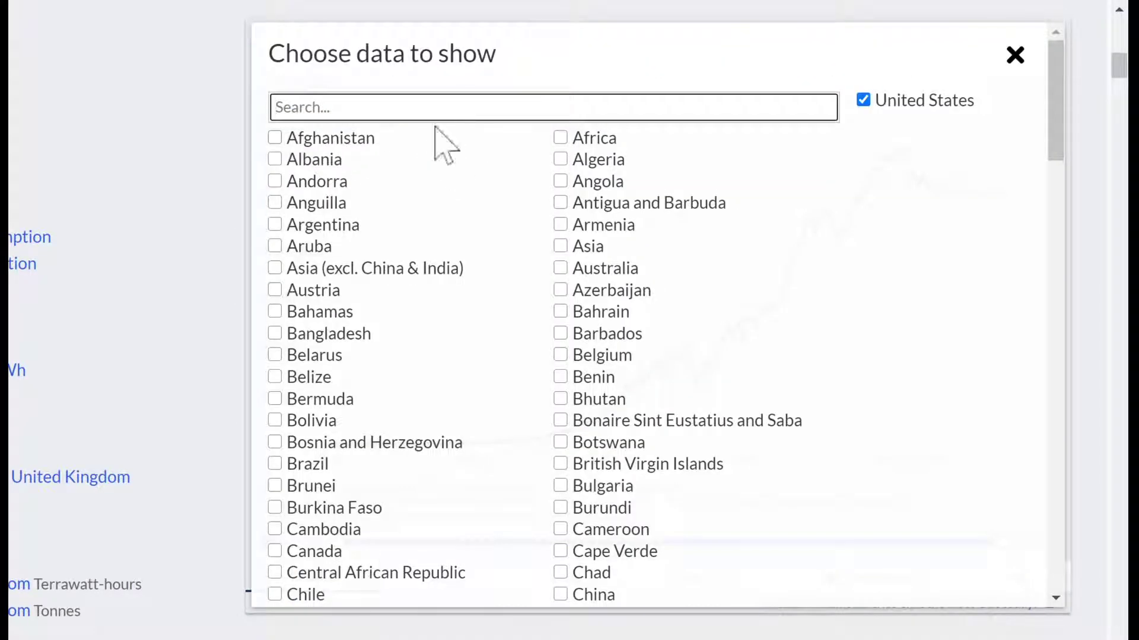
pyautogui.click(560, 139)
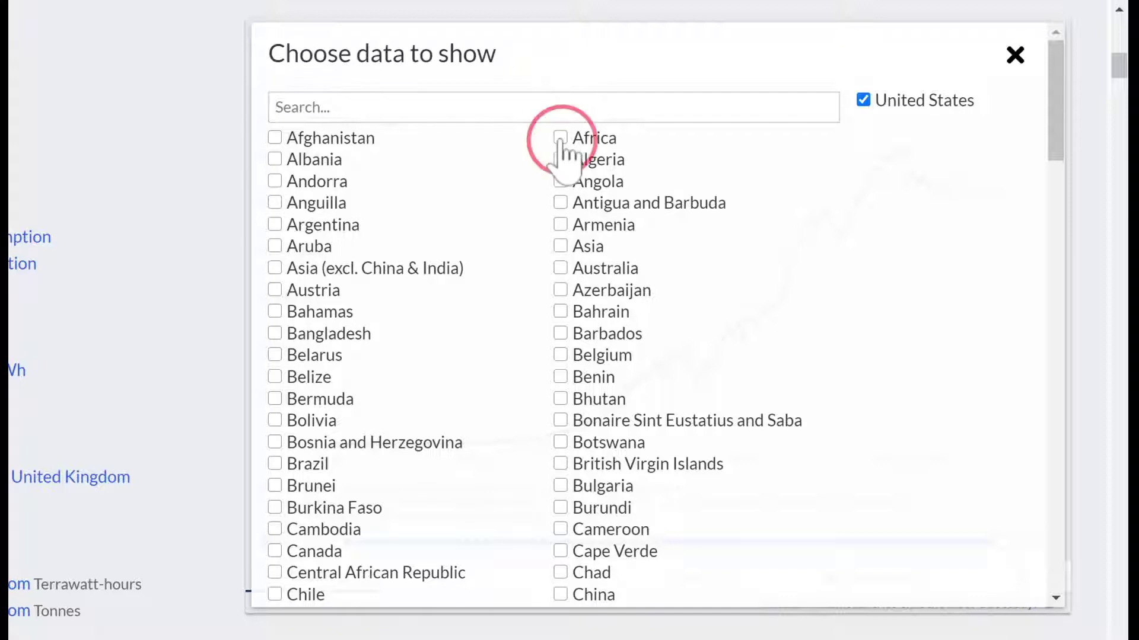
pyautogui.scroll(-2, 516, 461)
pyautogui.scroll(-5, 516, 461)
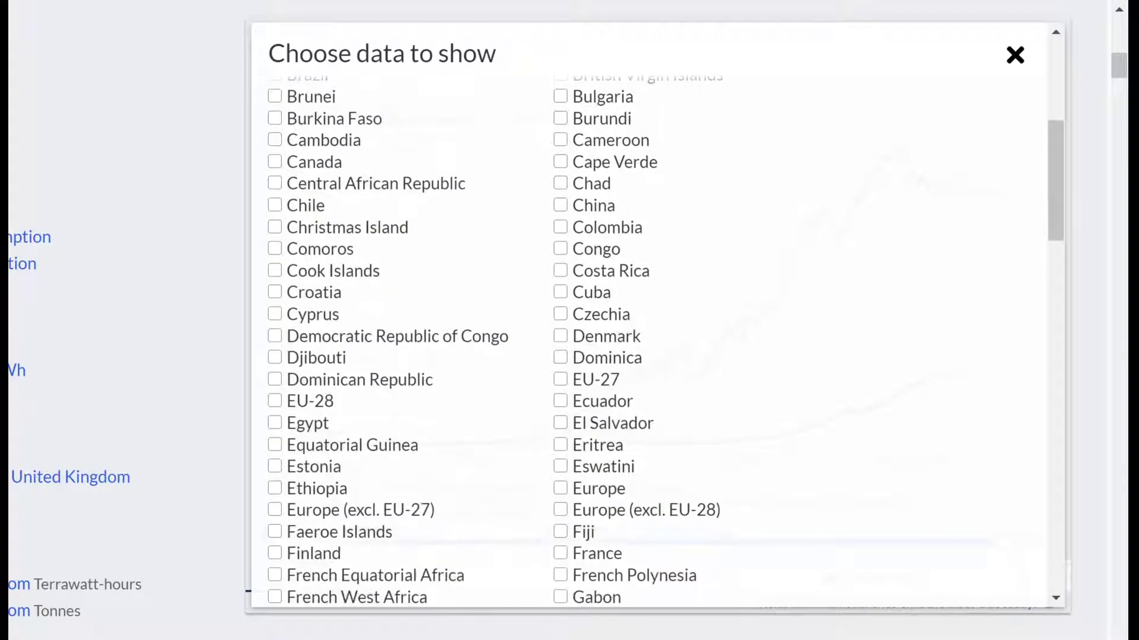
pyautogui.scroll(-2, 653, 343)
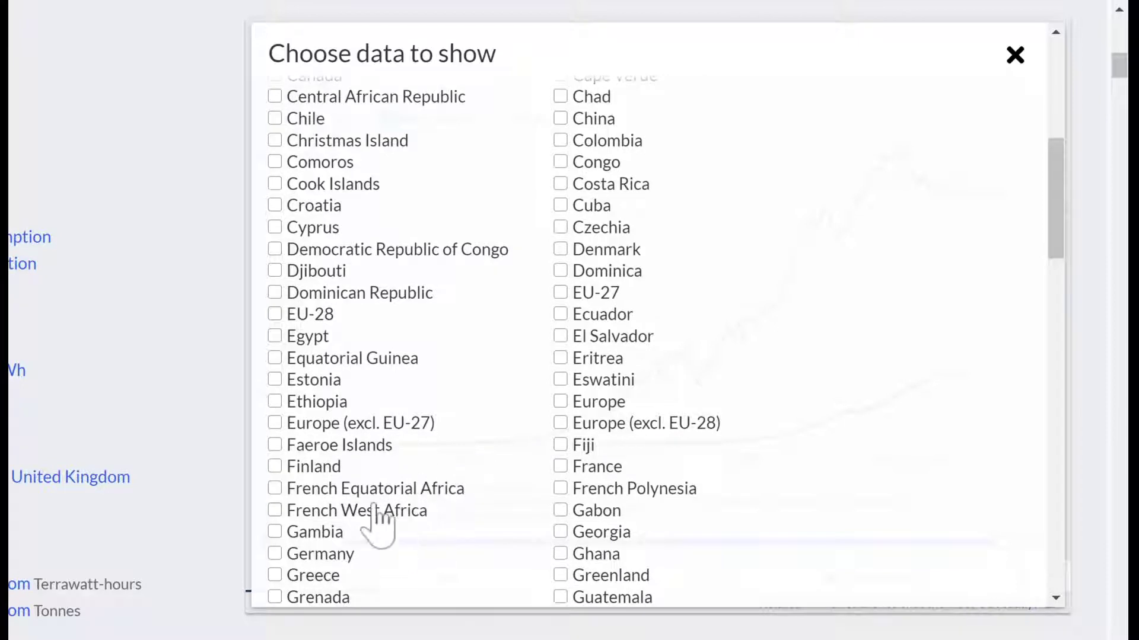
pyautogui.click(274, 424)
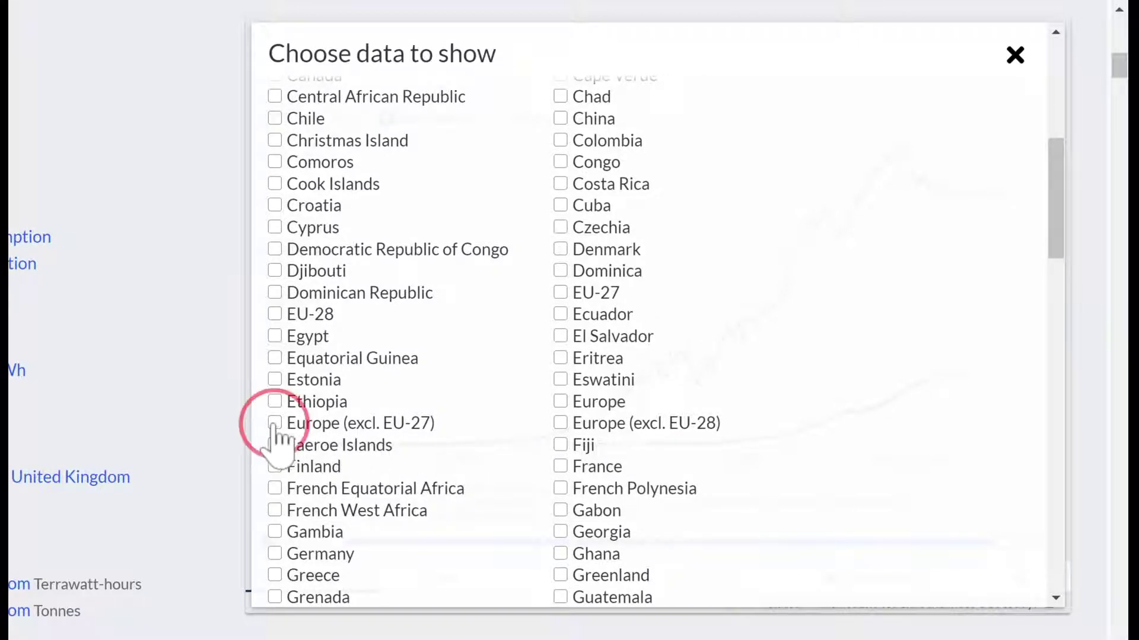
pyautogui.scroll(-6, 481, 554)
pyautogui.scroll(-1, 481, 563)
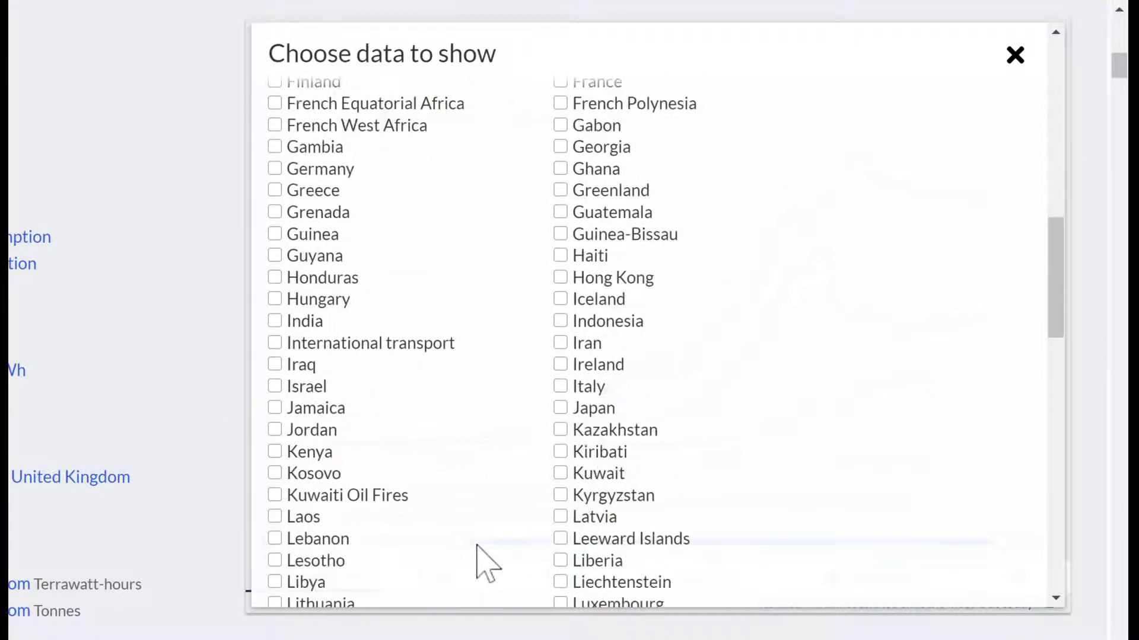
pyautogui.click(560, 343)
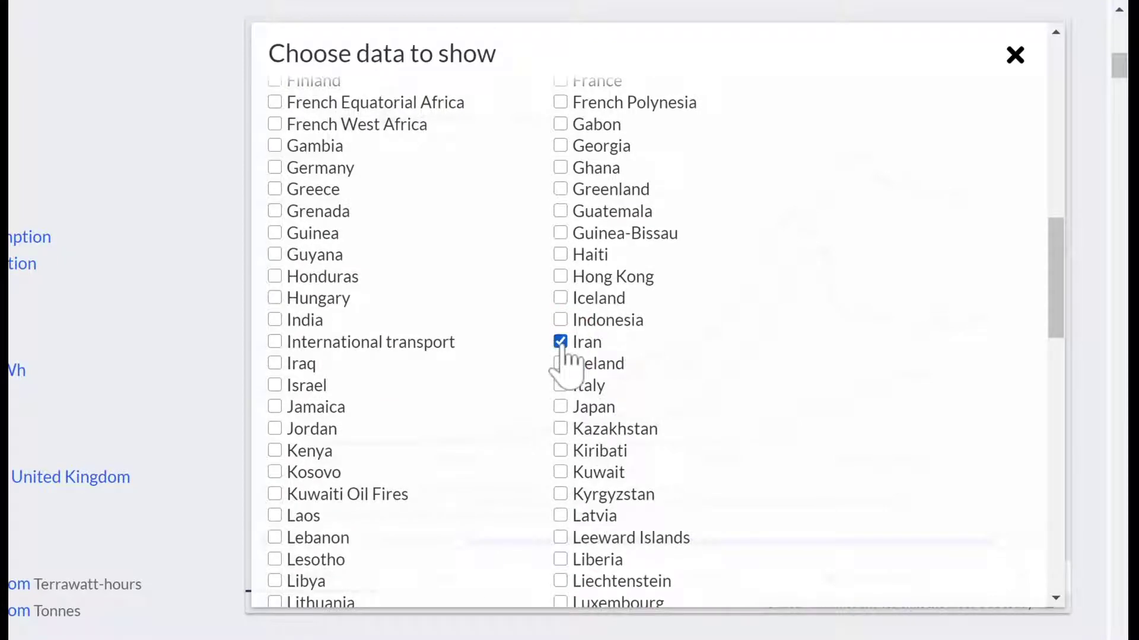
pyautogui.click(1015, 55)
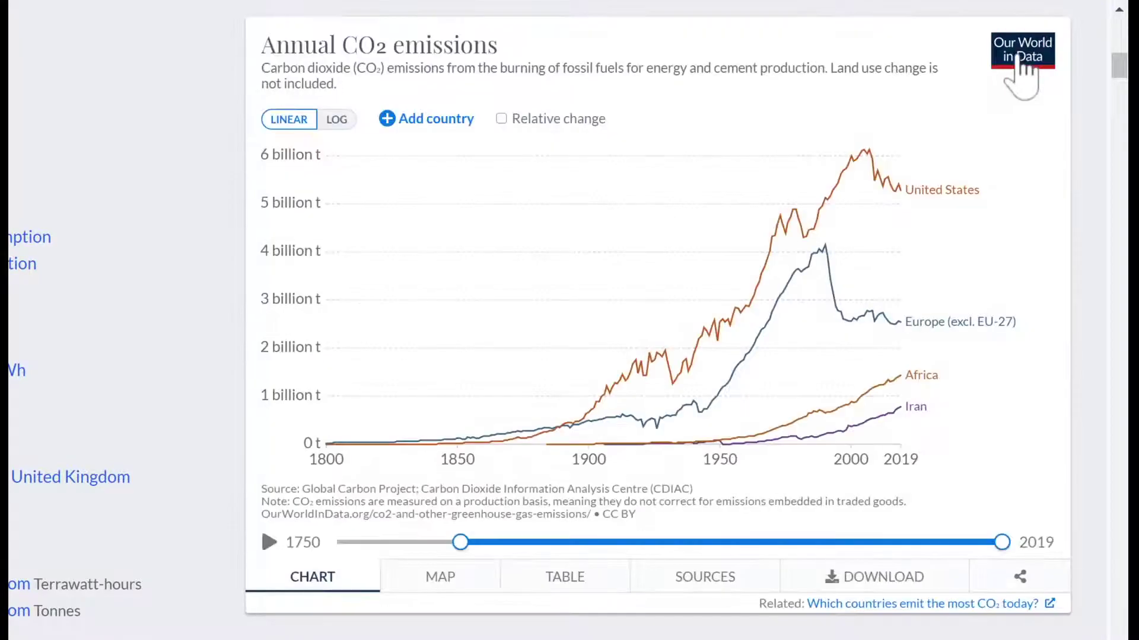
pyautogui.moveTo(884, 203)
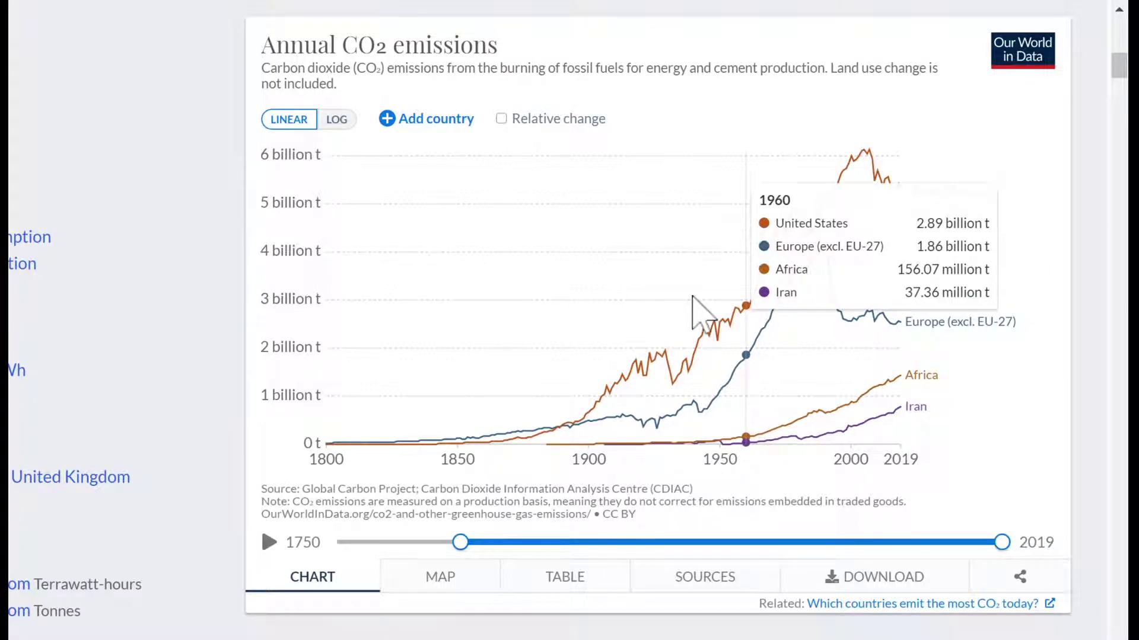
pyautogui.click(267, 544)
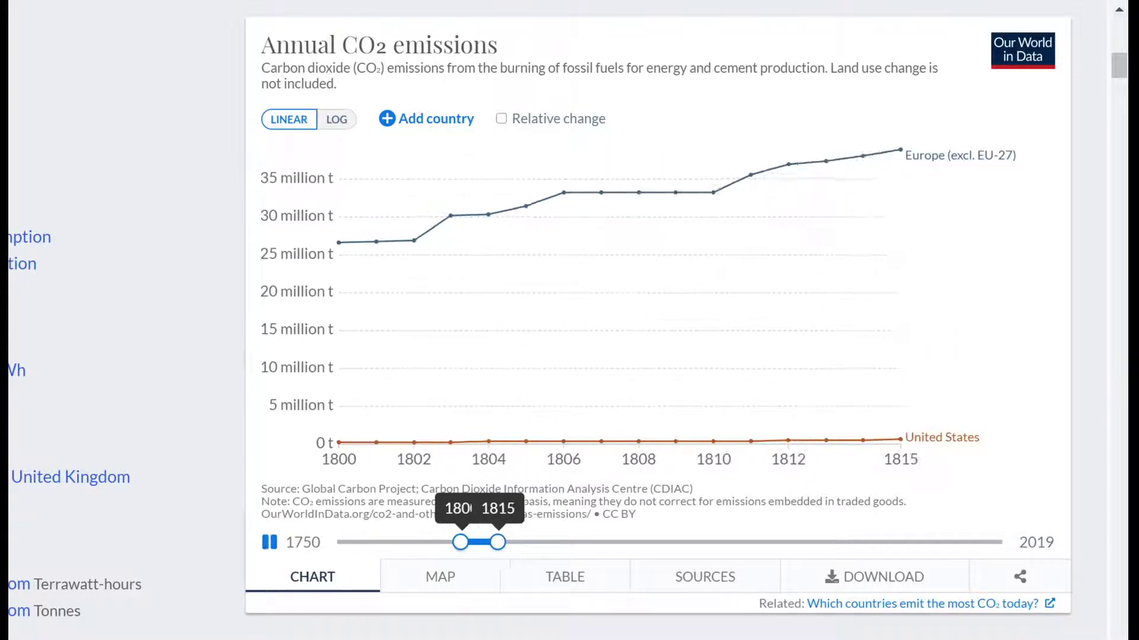
pyautogui.click(267, 543)
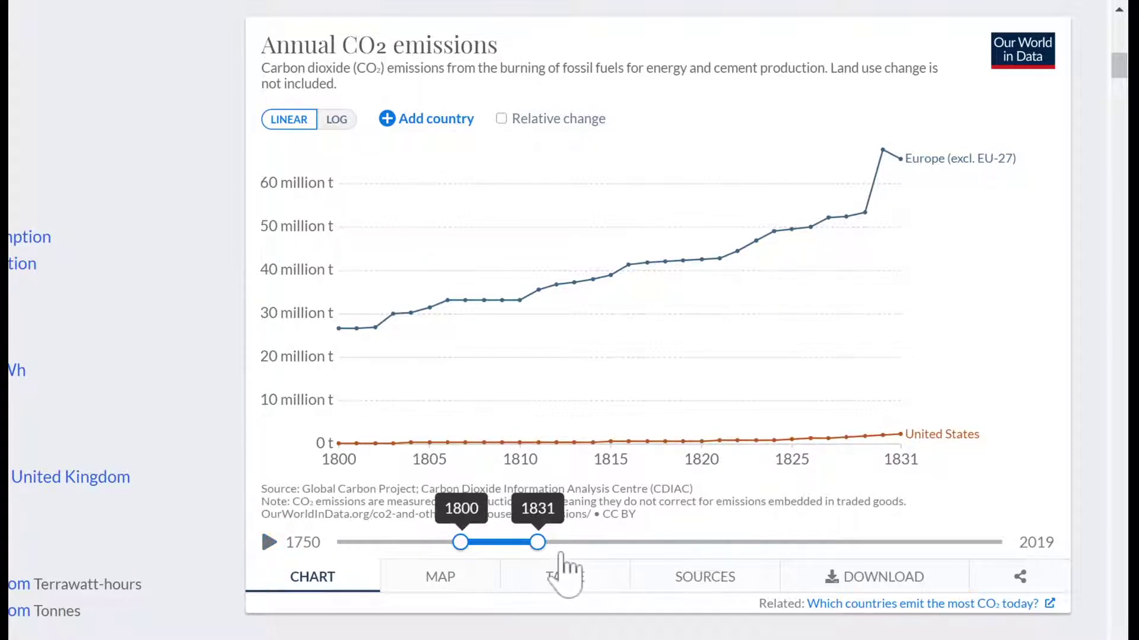
pyautogui.moveTo(627, 420)
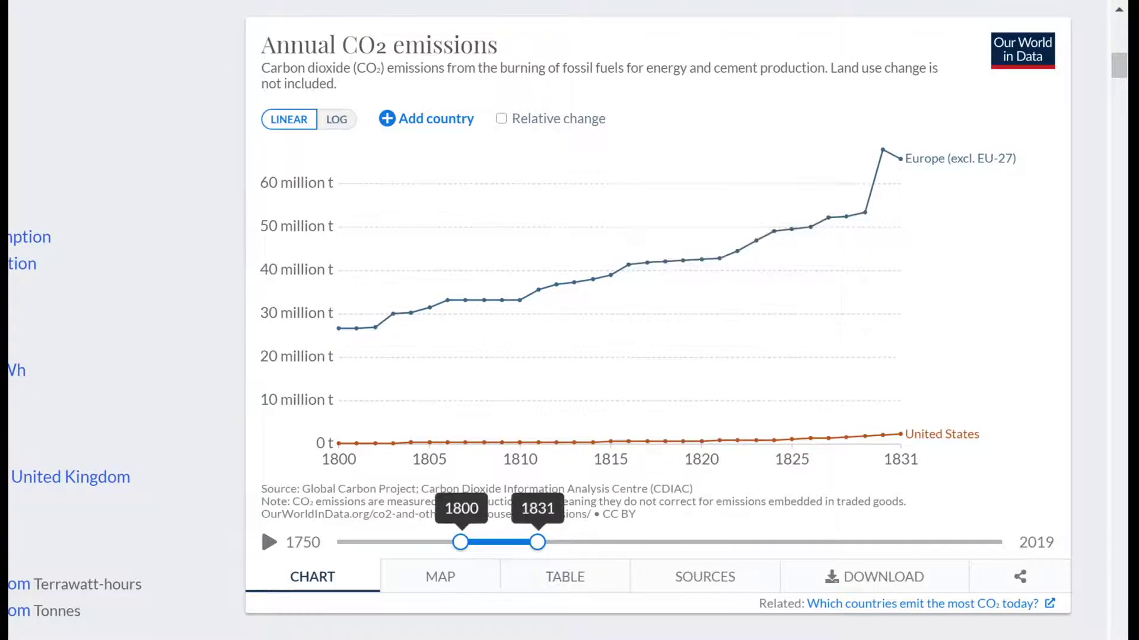
pyautogui.moveTo(537, 542); pyautogui.dragTo(1115, 545)
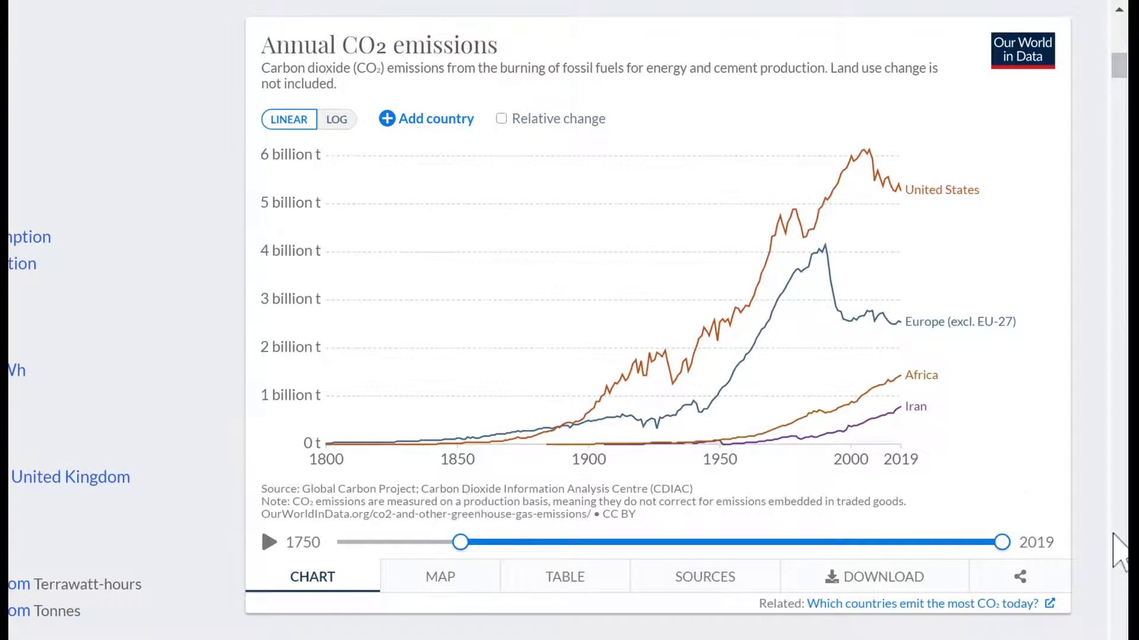
pyautogui.click(511, 120)
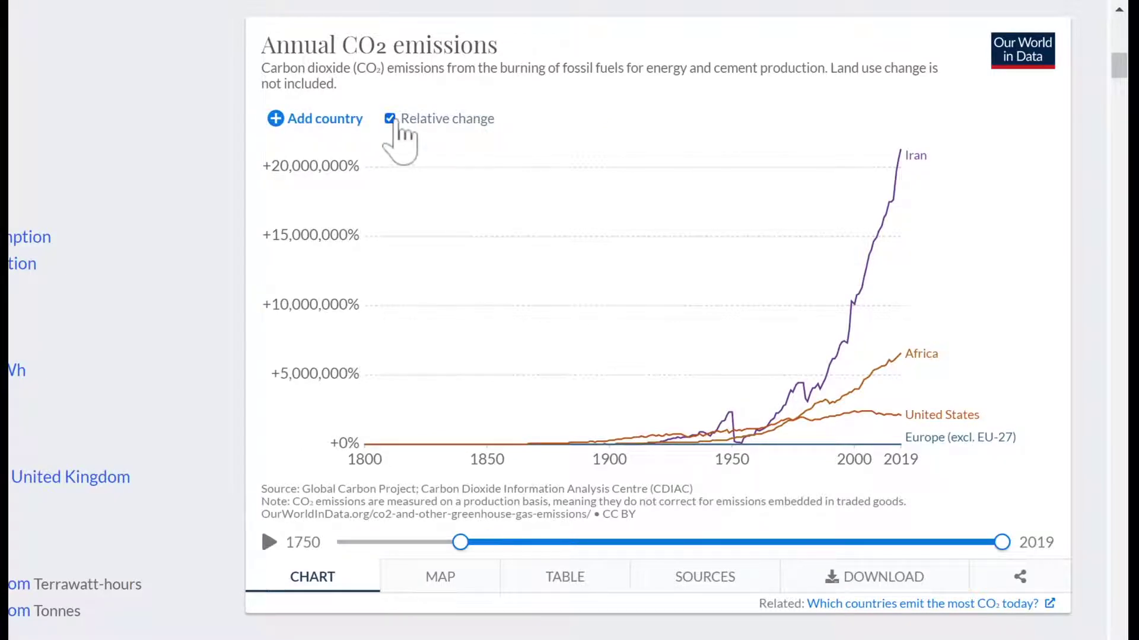
pyautogui.click(391, 119)
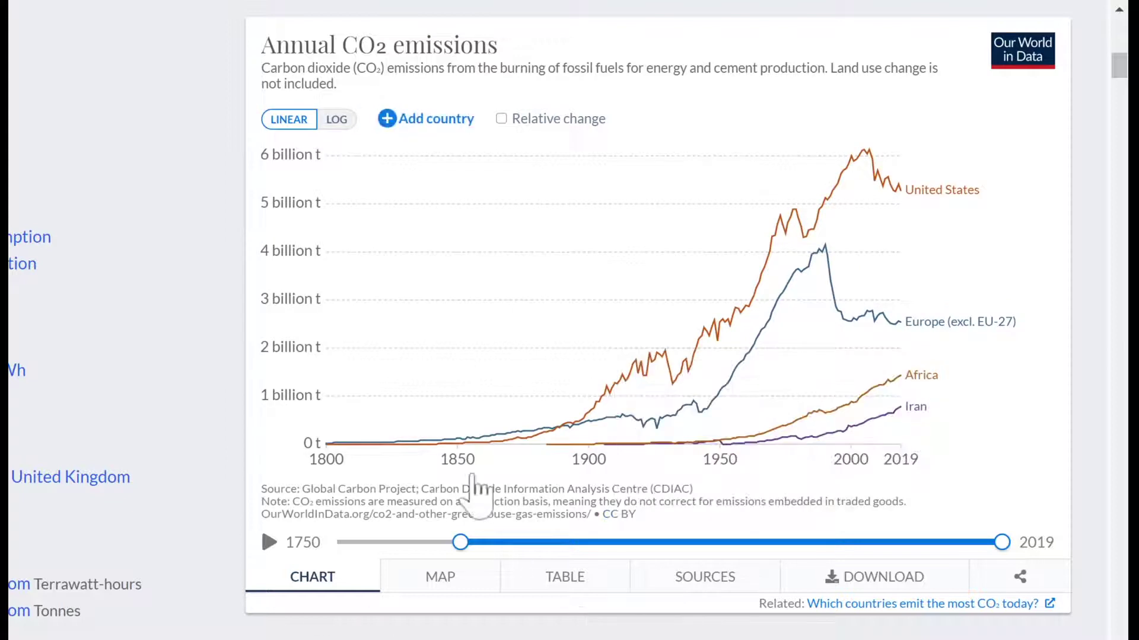
pyautogui.moveTo(860, 352)
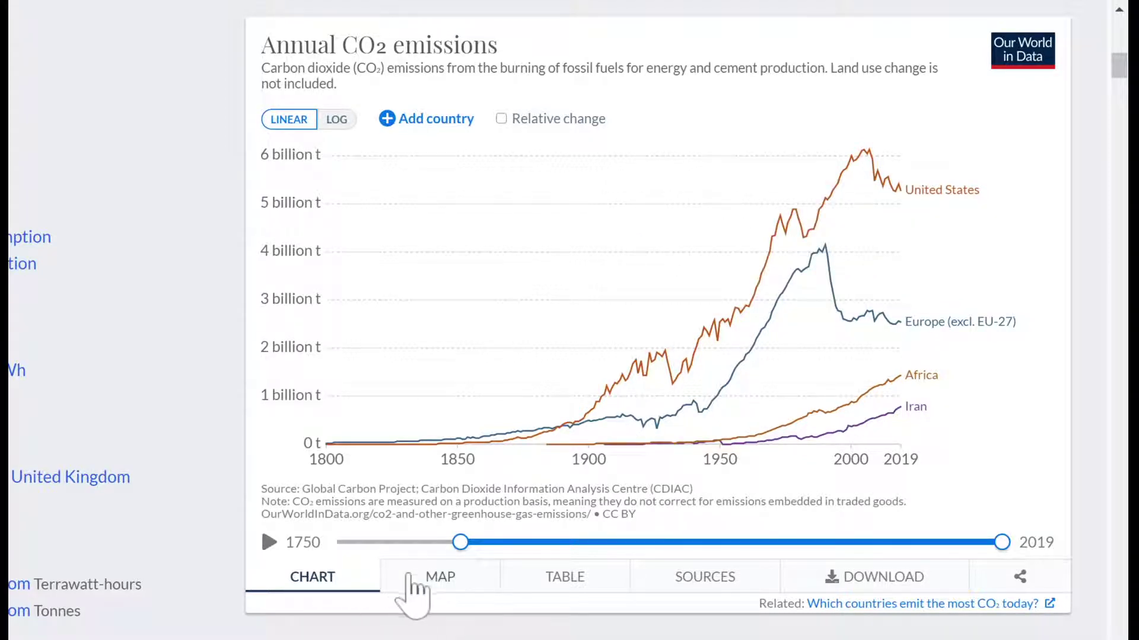
pyautogui.click(580, 583)
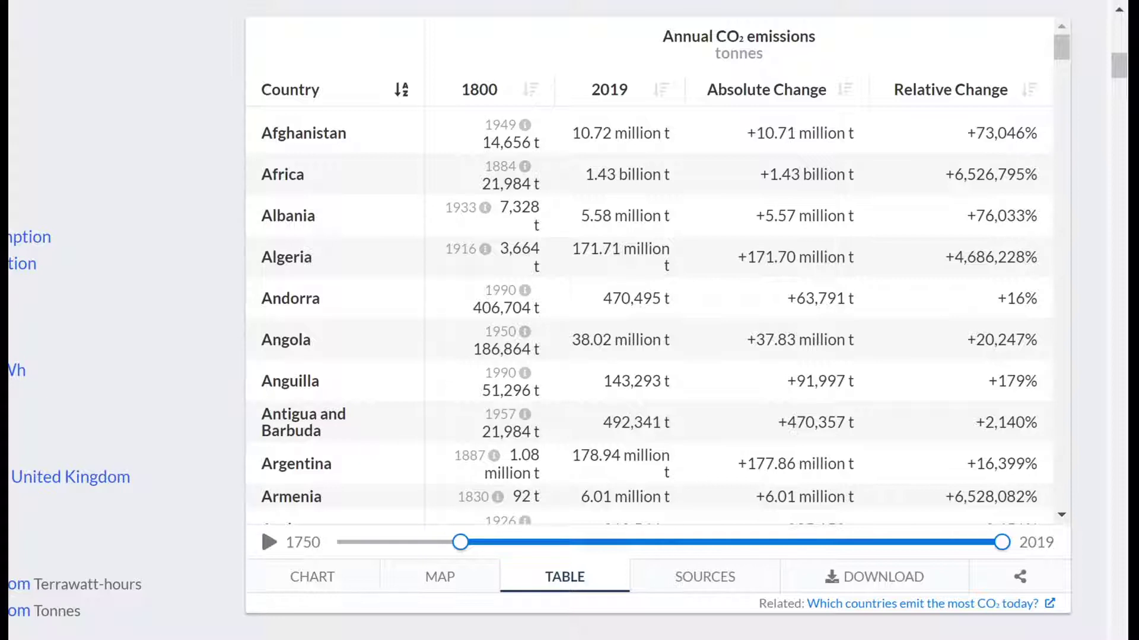
pyautogui.click(714, 583)
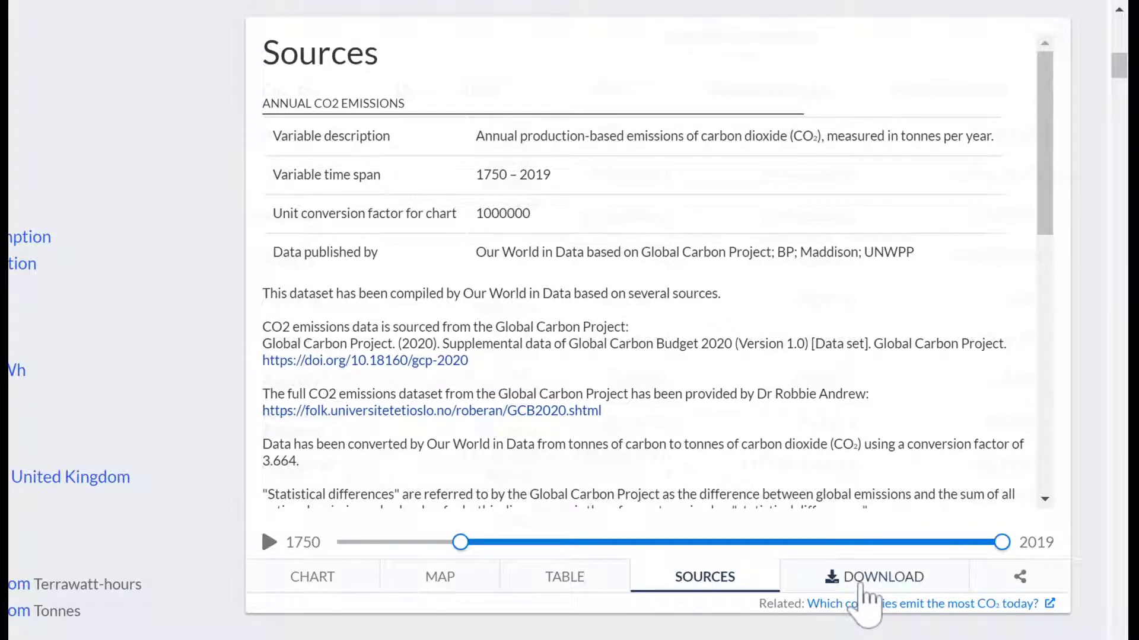
pyautogui.click(452, 578)
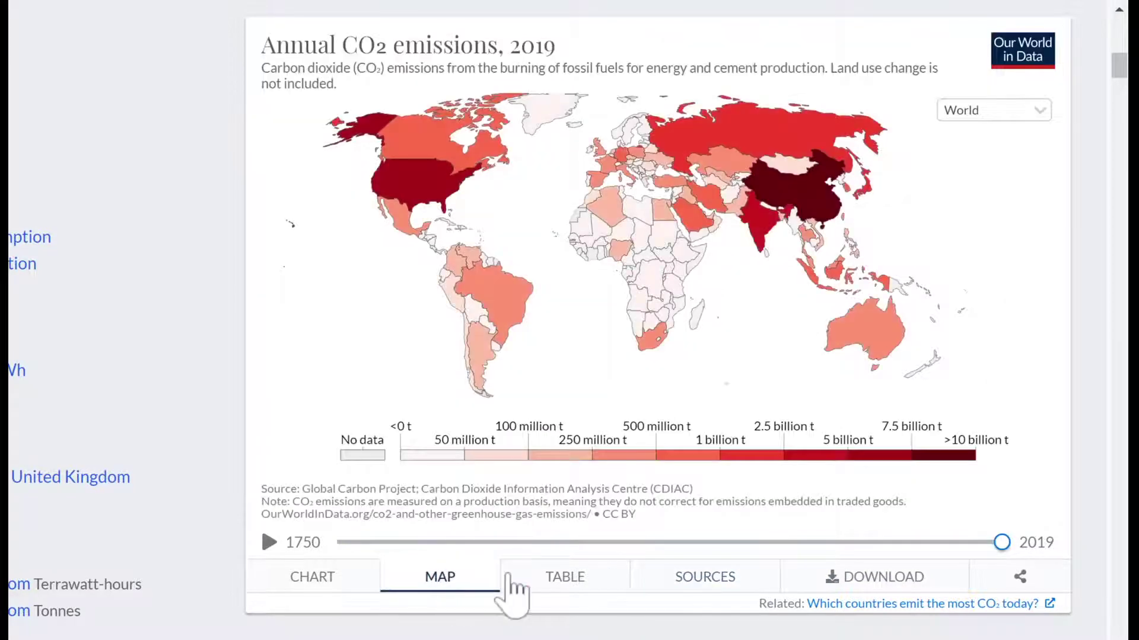
pyautogui.click(853, 586)
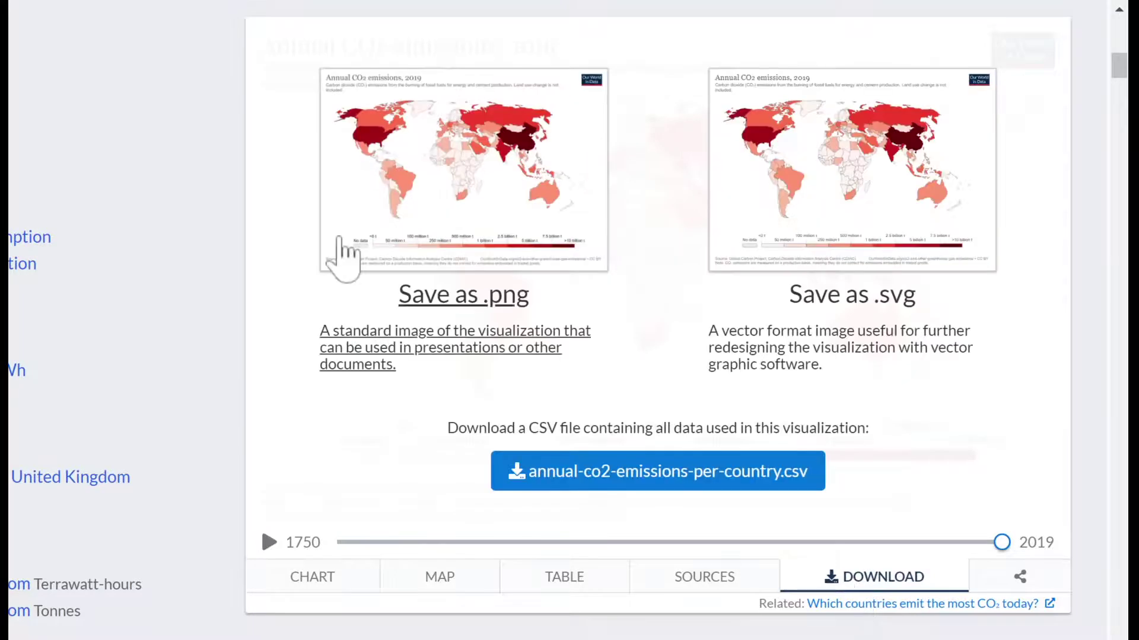
pyautogui.click(326, 576)
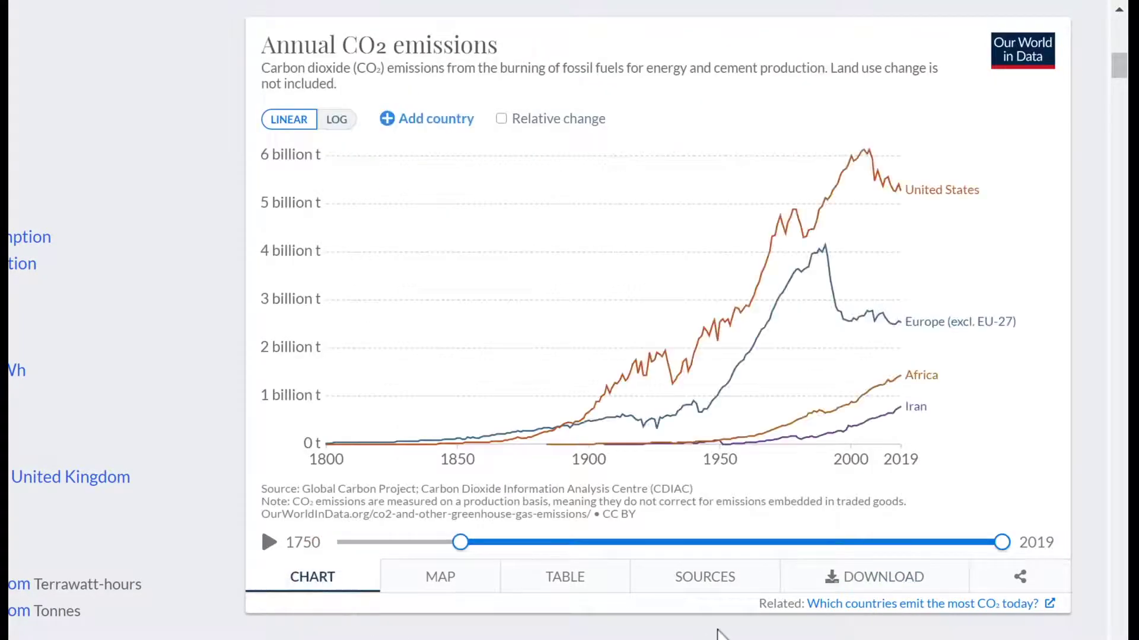
# Show the chart's download panel (.png, .svg, CSV) and then its sharing options
pyautogui.click(843, 578)
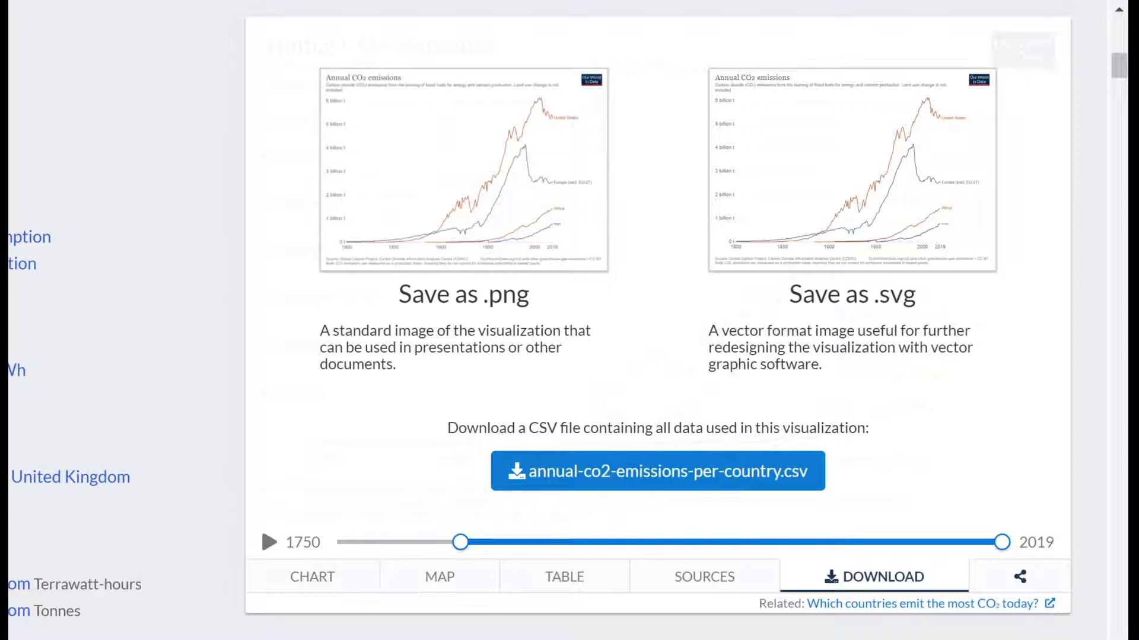
pyautogui.click(1023, 578)
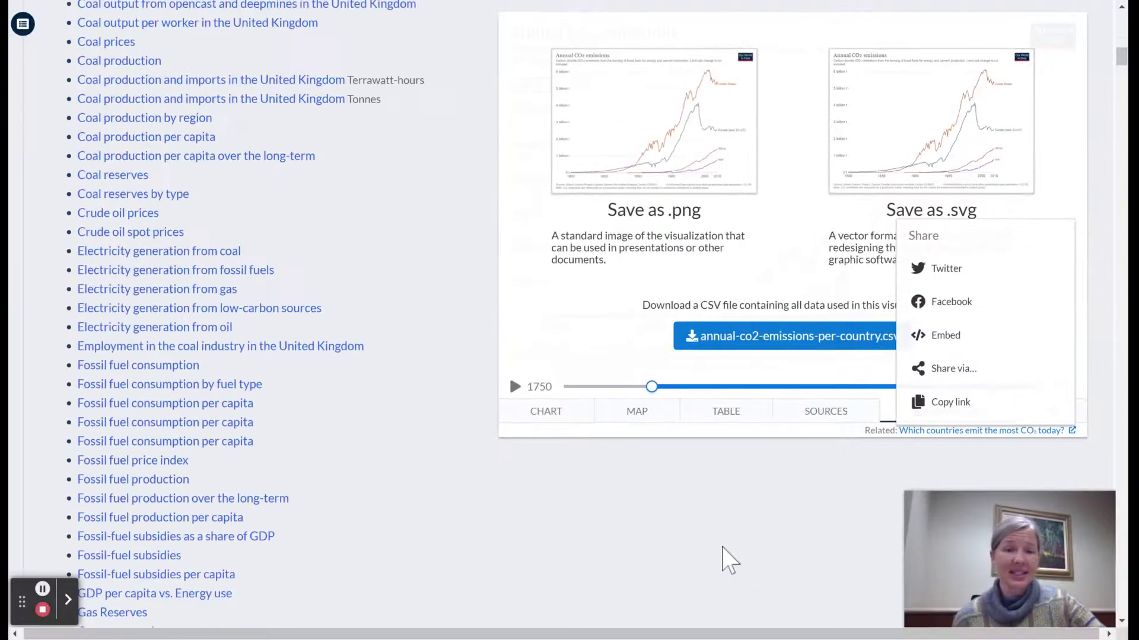
# Jump to the top of the Fossil Fuels article and browse the Articles by topic menu
pyautogui.press('Home')
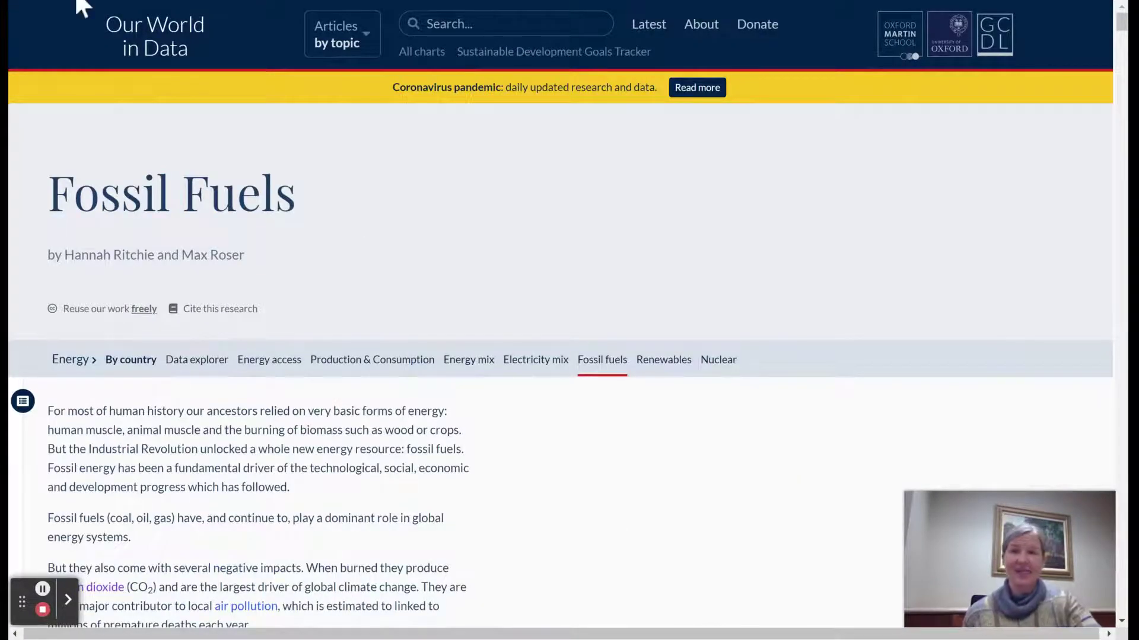
pyautogui.click(332, 38)
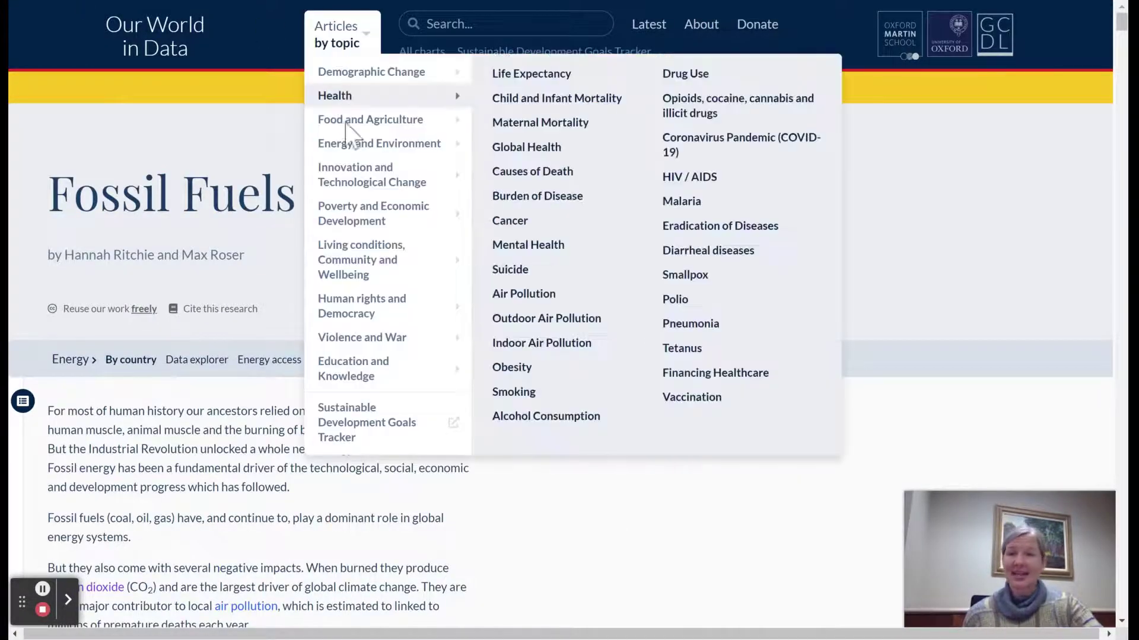
pyautogui.moveTo(350, 129)
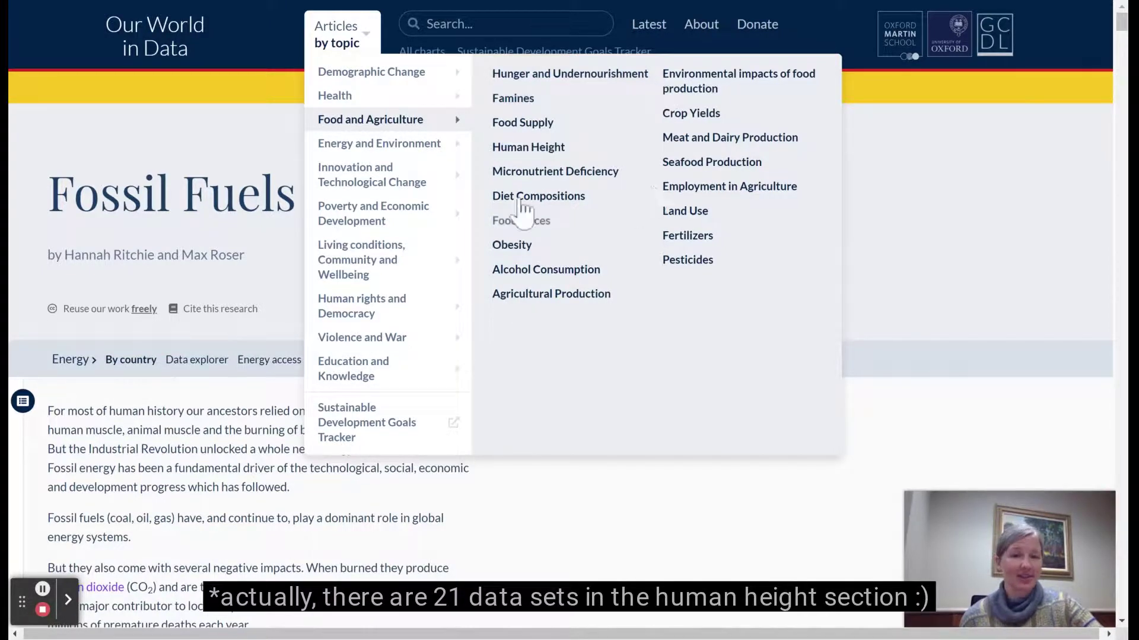
pyautogui.moveTo(379, 148)
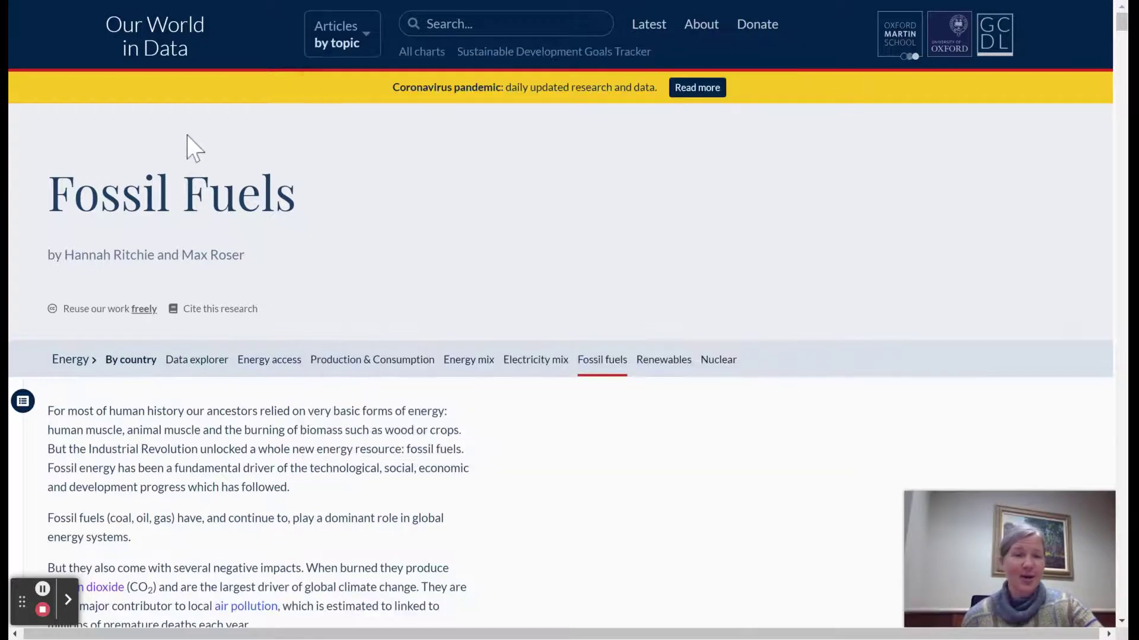